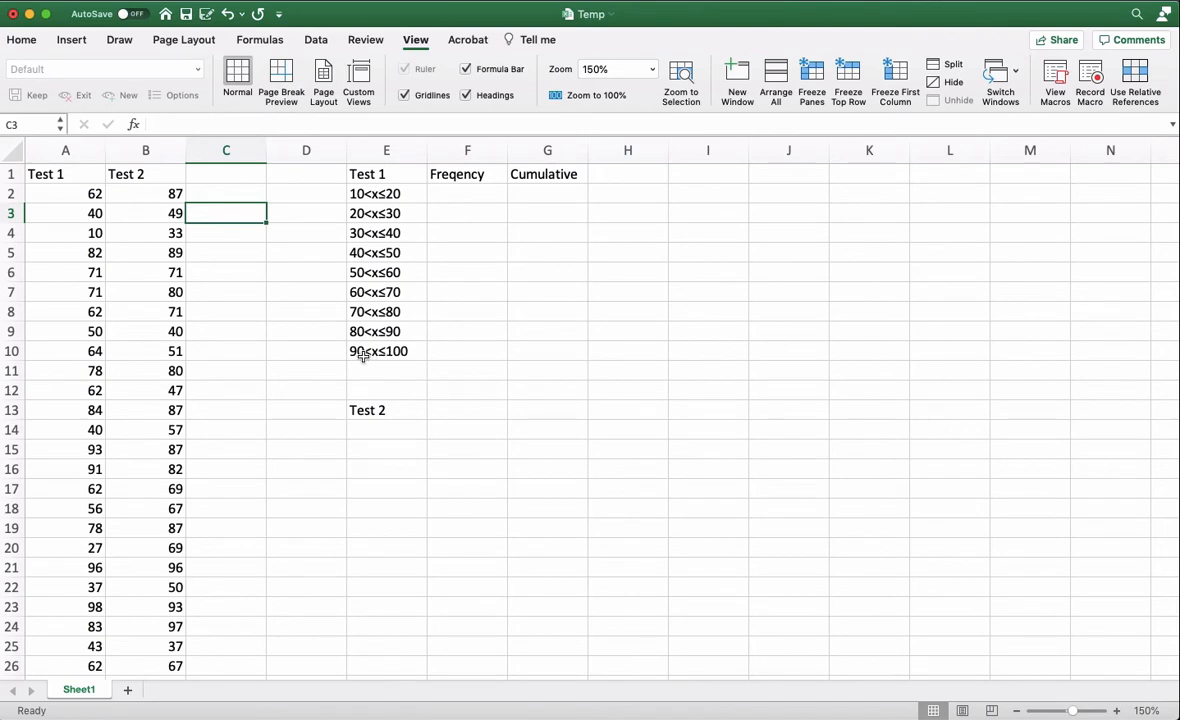
pyautogui.click(418, 352)
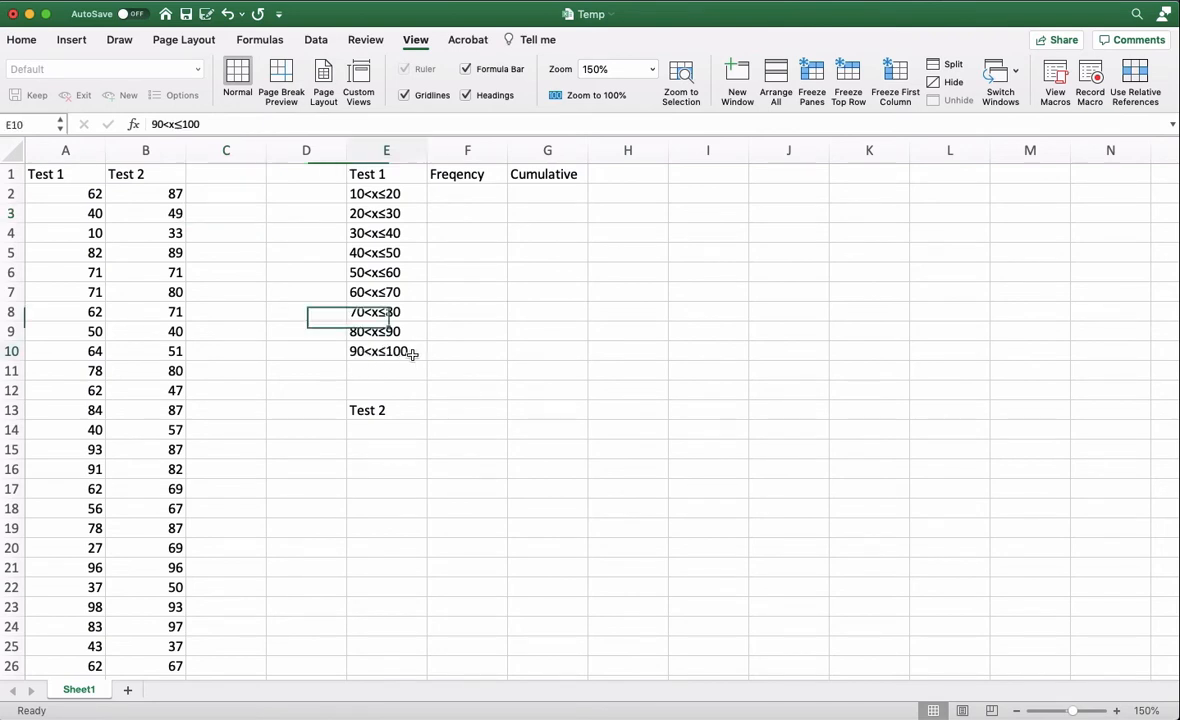
pyautogui.click(463, 195)
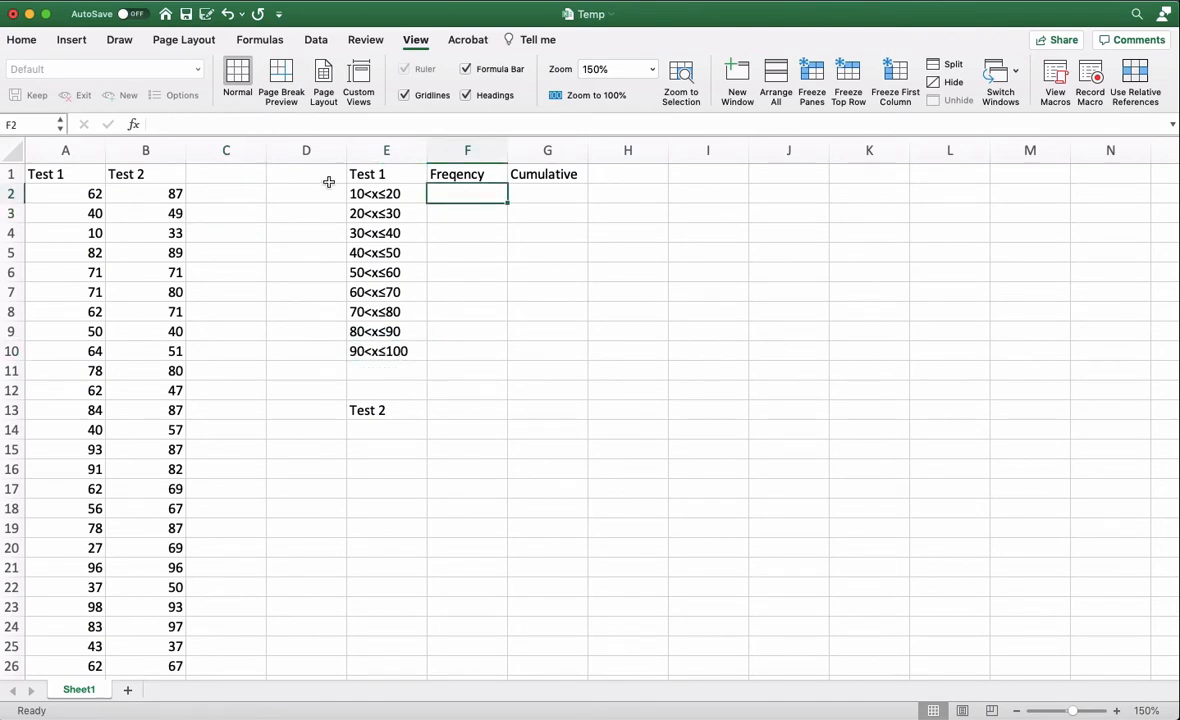
# - Sort the Test 1 scores in A2:A111 in ascending order, continuing with the current selection only
pyautogui.click(92, 195)
pyautogui.scroll(-20, 73, 185)
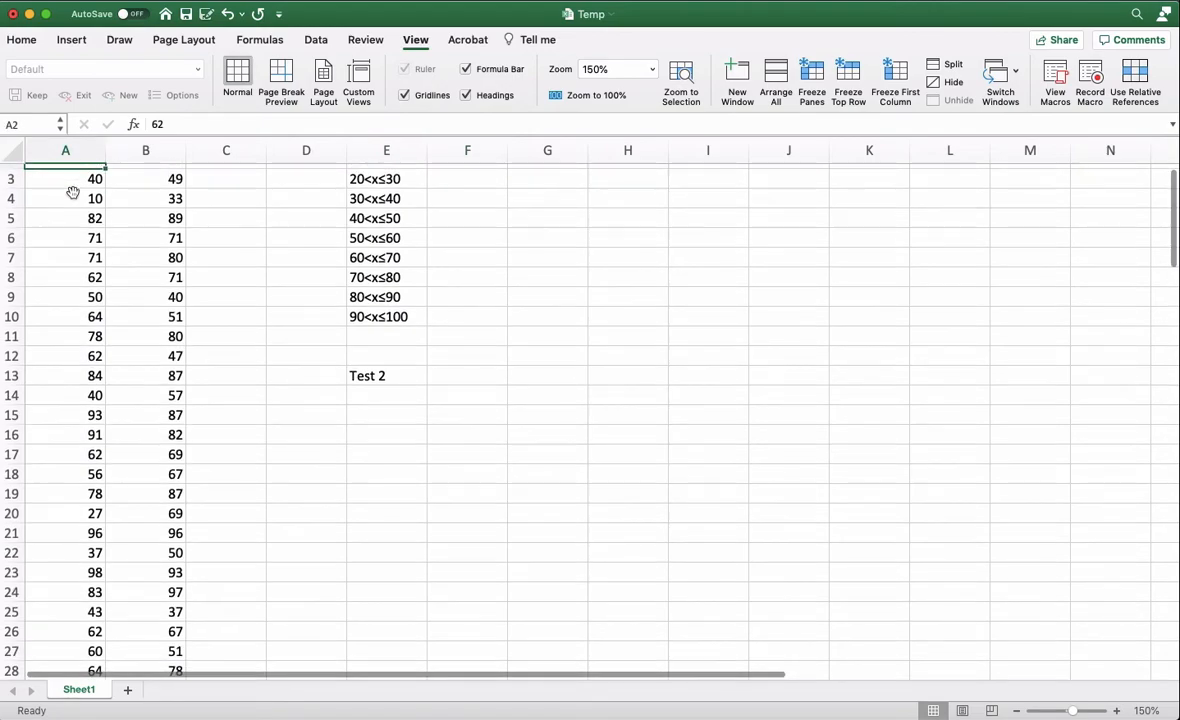
pyautogui.scroll(-15, 73, 190)
pyautogui.scroll(15, 74, 187)
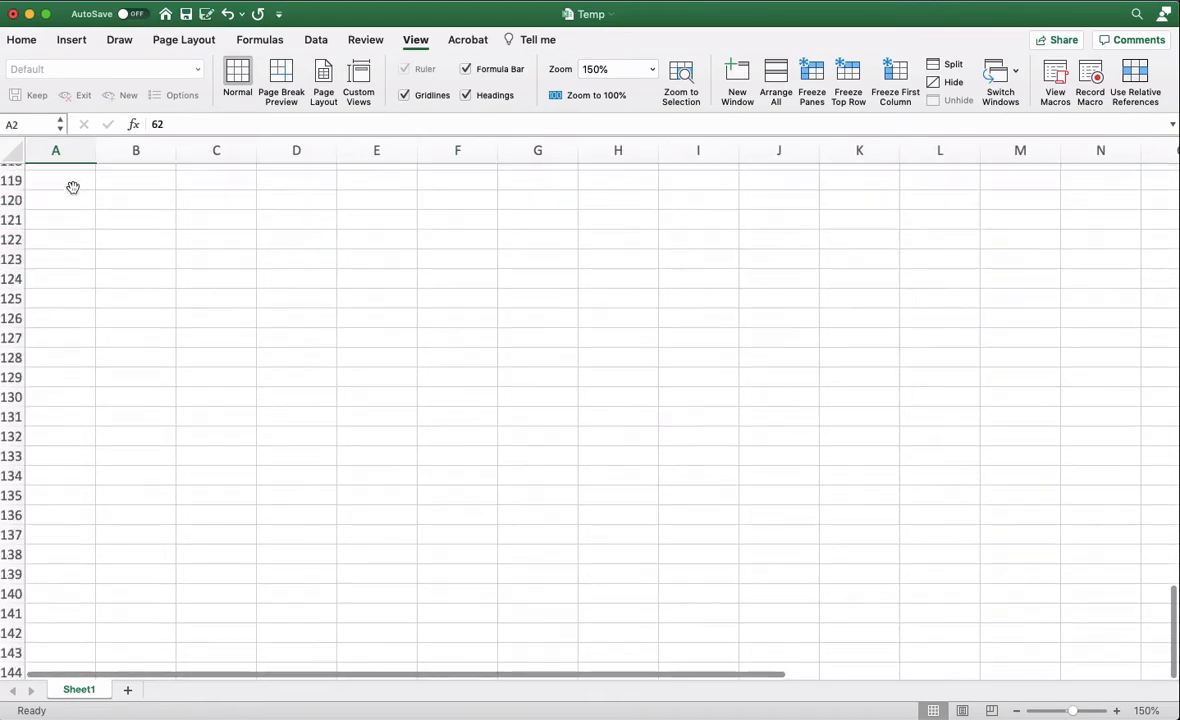
pyautogui.scroll(-1, 73, 250)
pyautogui.keyDown('shift'); pyautogui.click(71, 413); pyautogui.keyUp('shift')
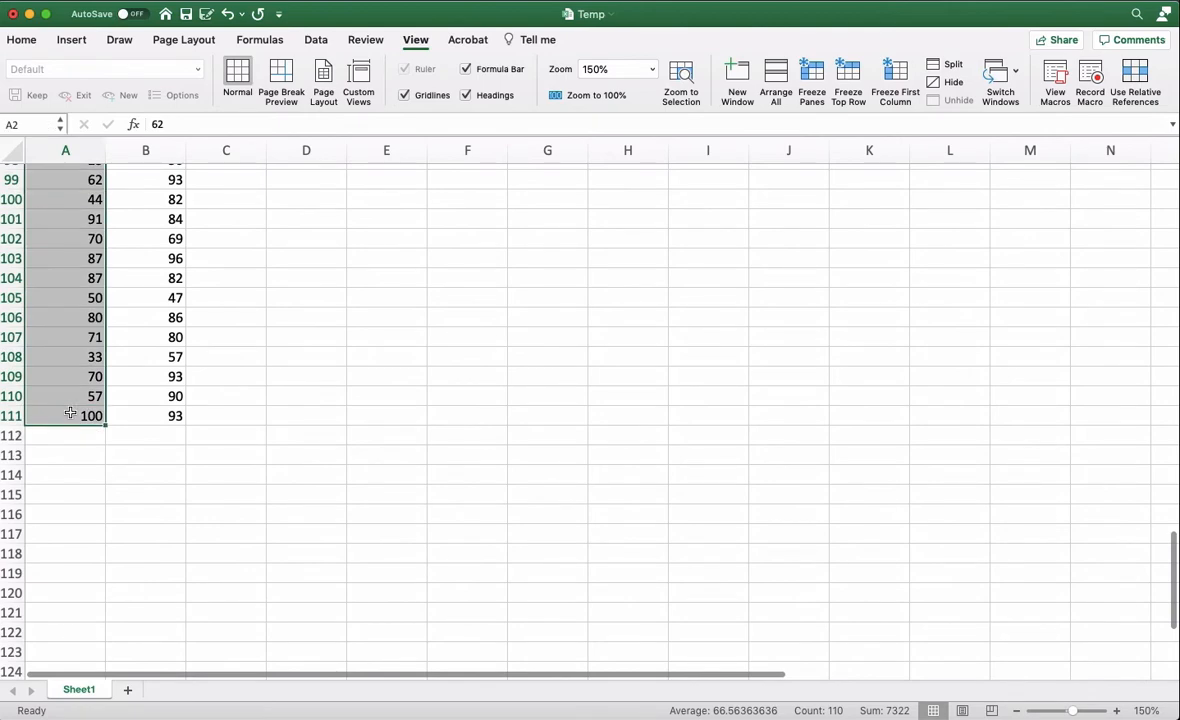
pyautogui.press('super+c')
pyautogui.scroll(20, 121, 411)
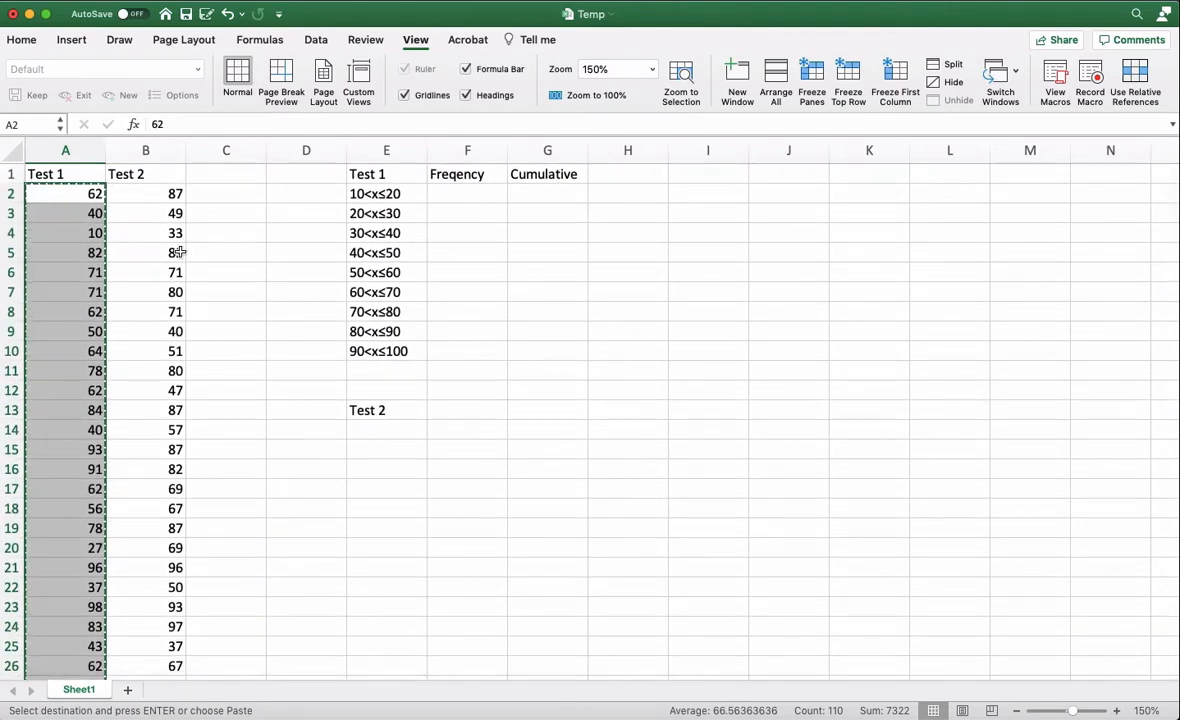
pyautogui.rightClick(87, 202)
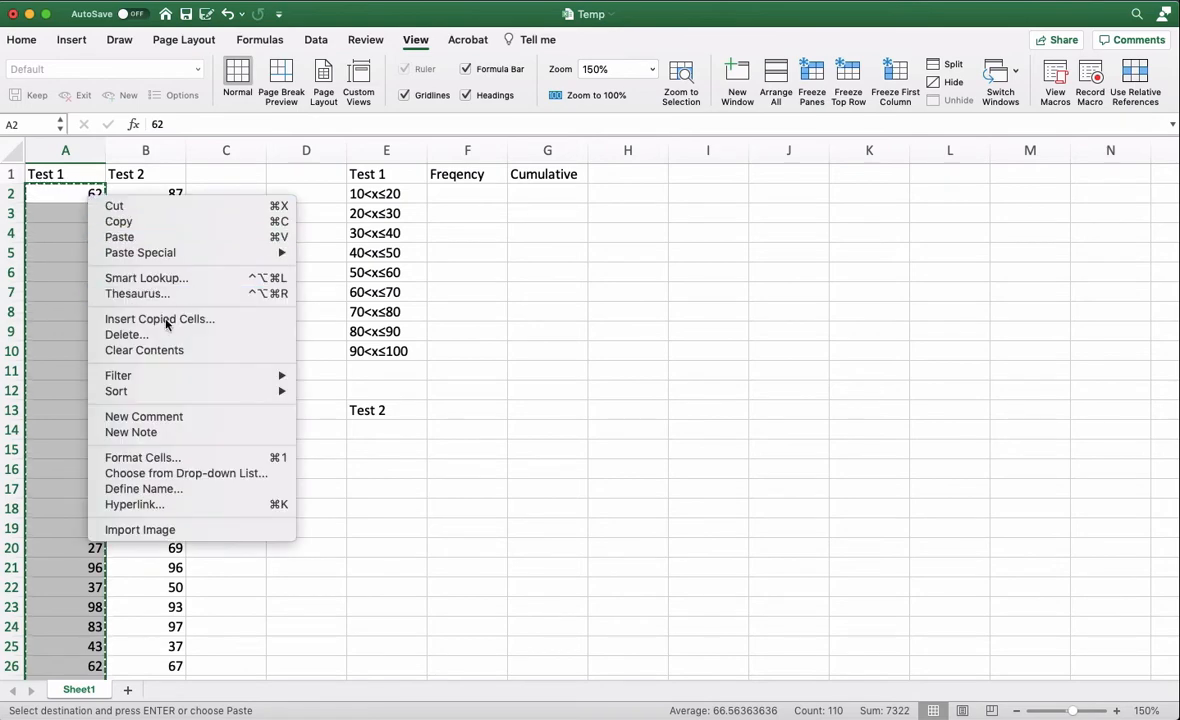
pyautogui.moveTo(285, 397)
pyautogui.click(343, 392)
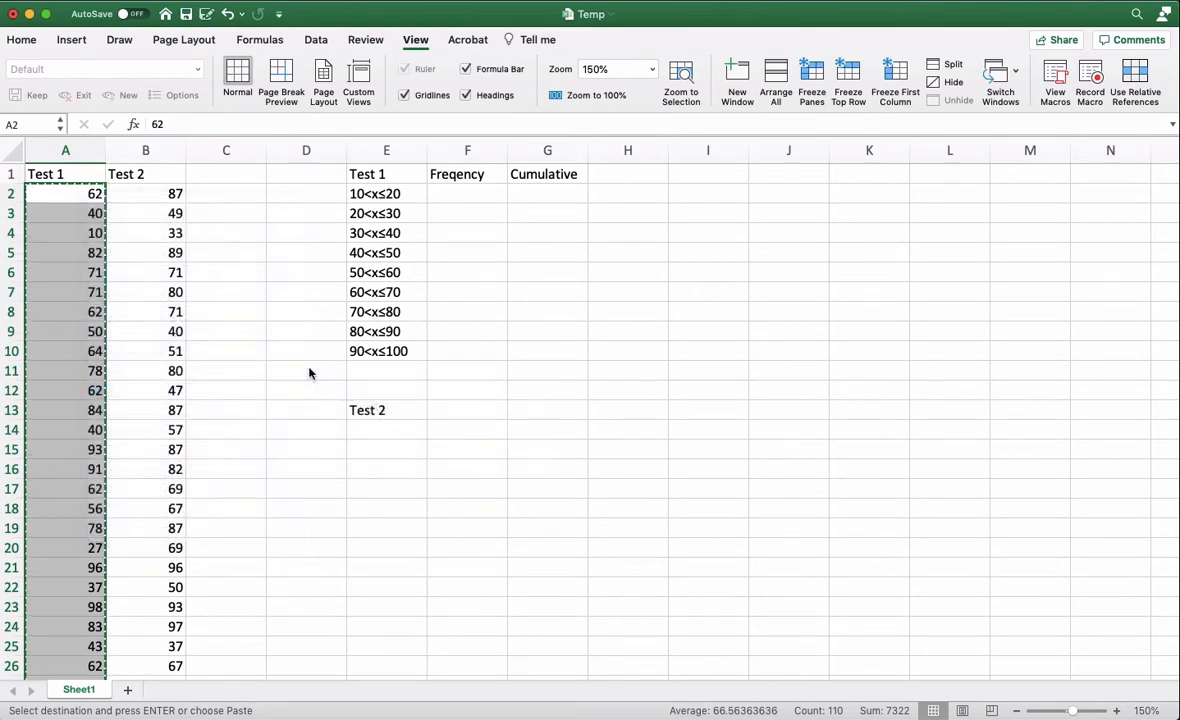
pyautogui.click(305, 416)
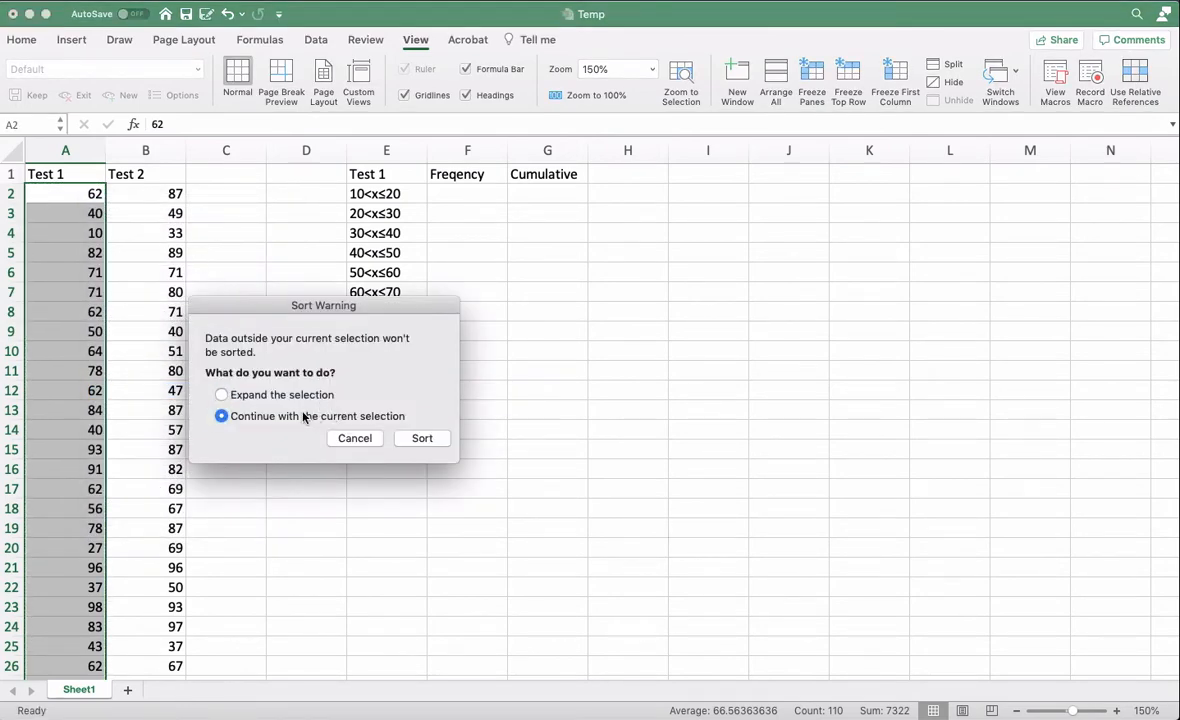
pyautogui.click(421, 438)
# - Count the Test 1 scores in A2:A3 and enter 2 in F2 as the frequency for 10<x≤20
pyautogui.click(88, 186)
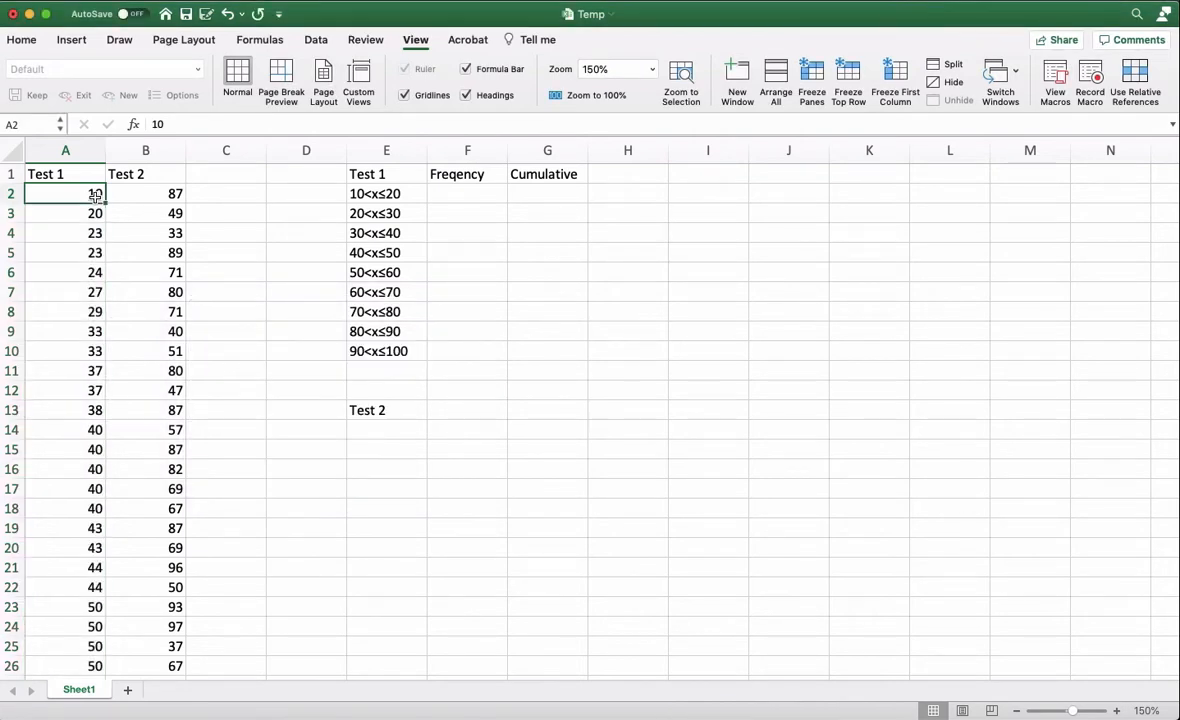
pyautogui.click(405, 197)
pyautogui.press('cmd+c')
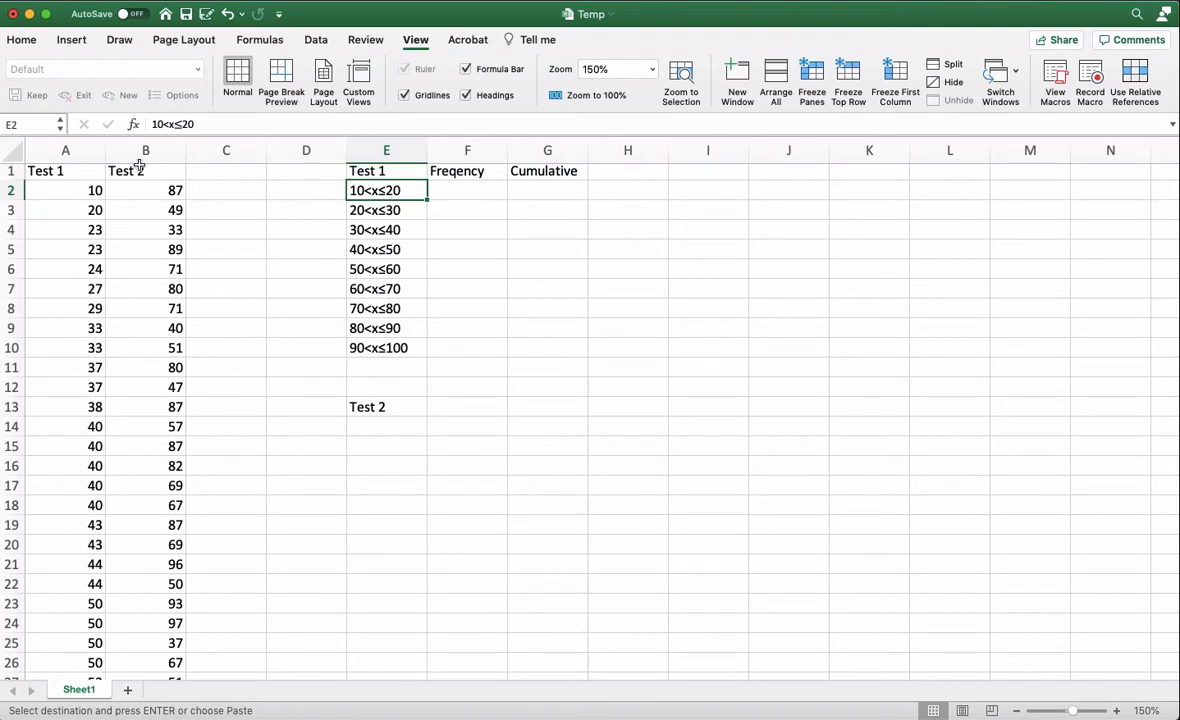
pyautogui.moveTo(76, 190); pyautogui.dragTo(79, 210)
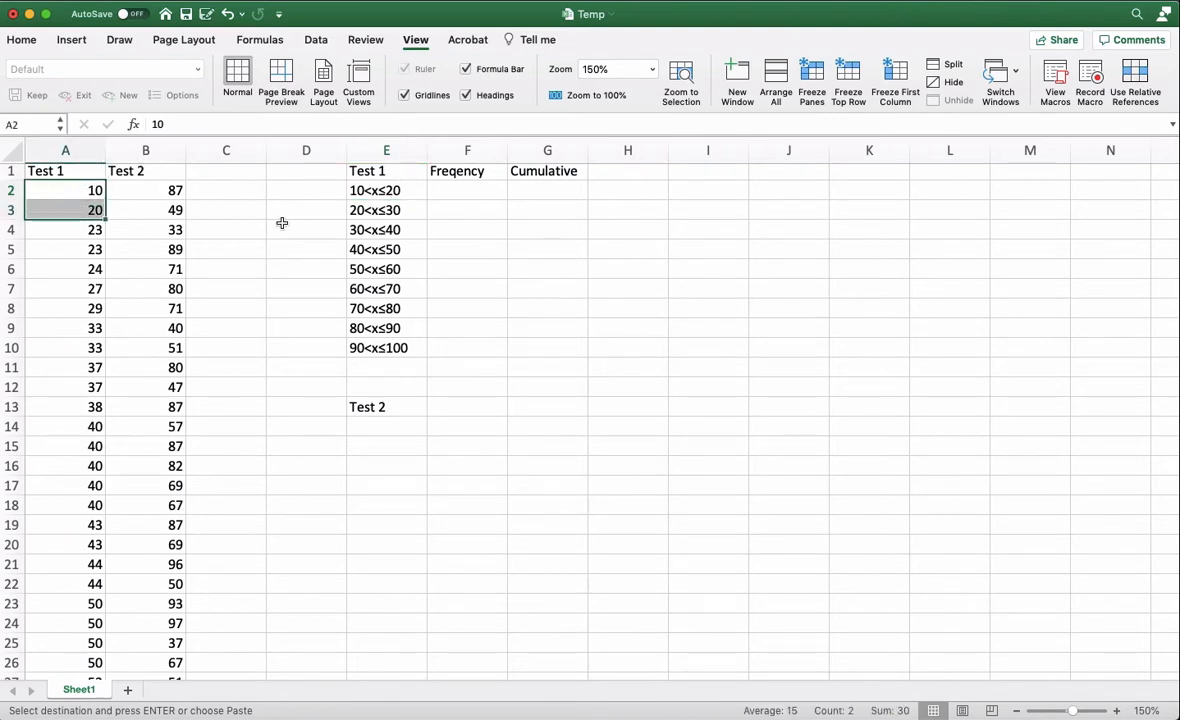
pyautogui.click(456, 192)
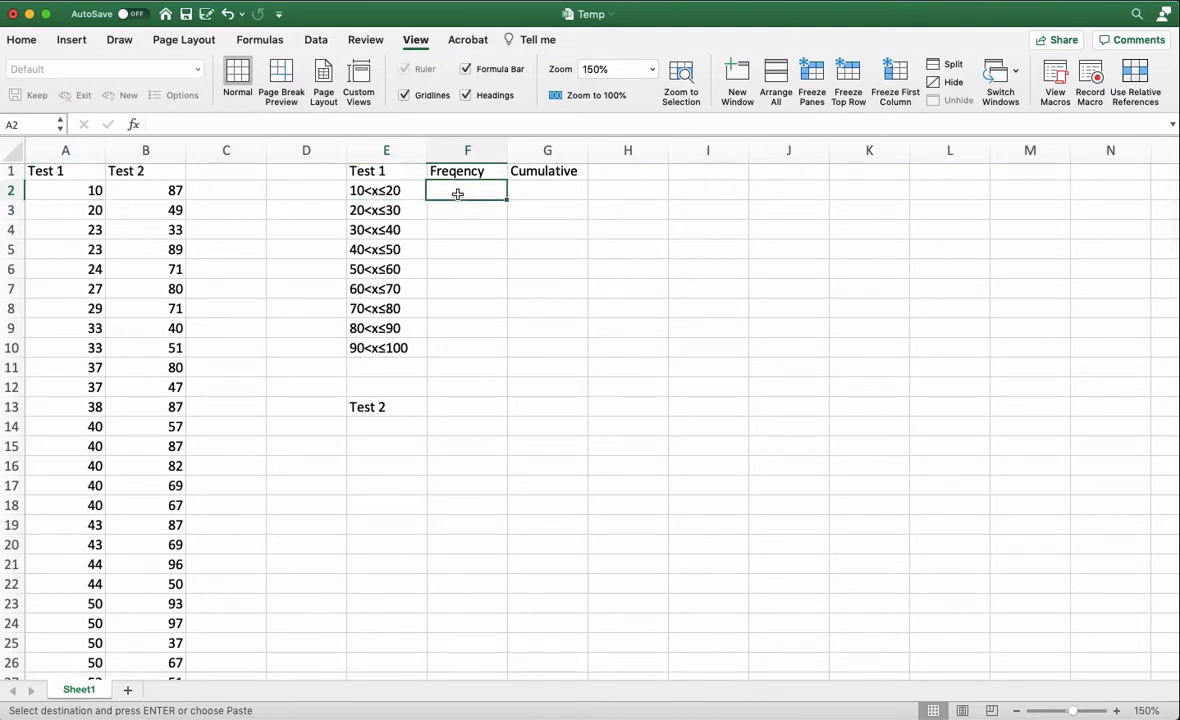
pyautogui.write('2')
pyautogui.click(131, 221)
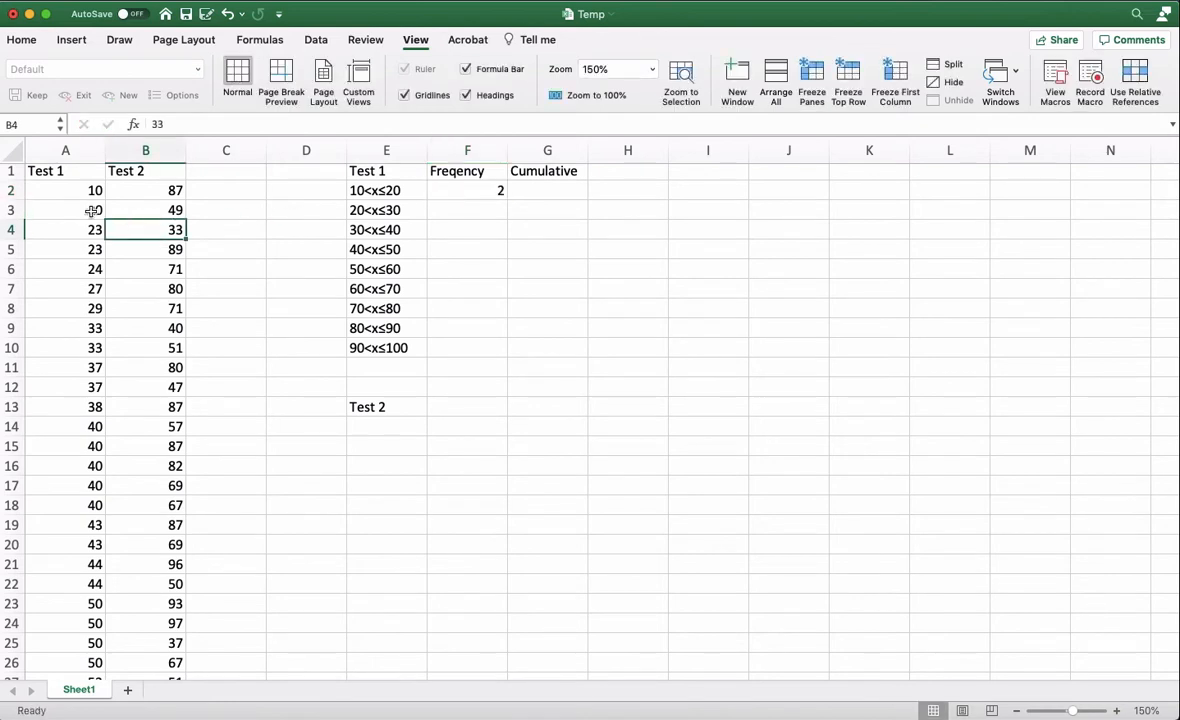
# - Count the Test 1 scores in A3:A8 and enter 6 in F3 as the frequency for 20<x≤30
pyautogui.moveTo(92, 211); pyautogui.dragTo(88, 302)
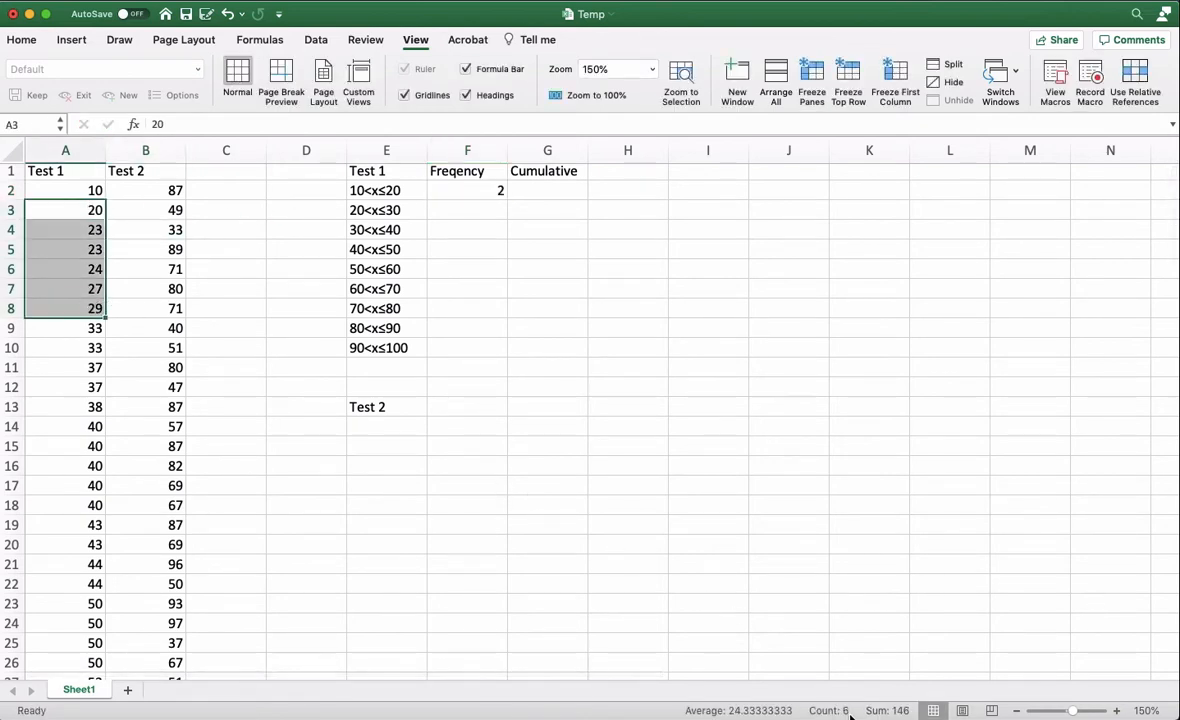
pyautogui.click(484, 207)
pyautogui.write('6')
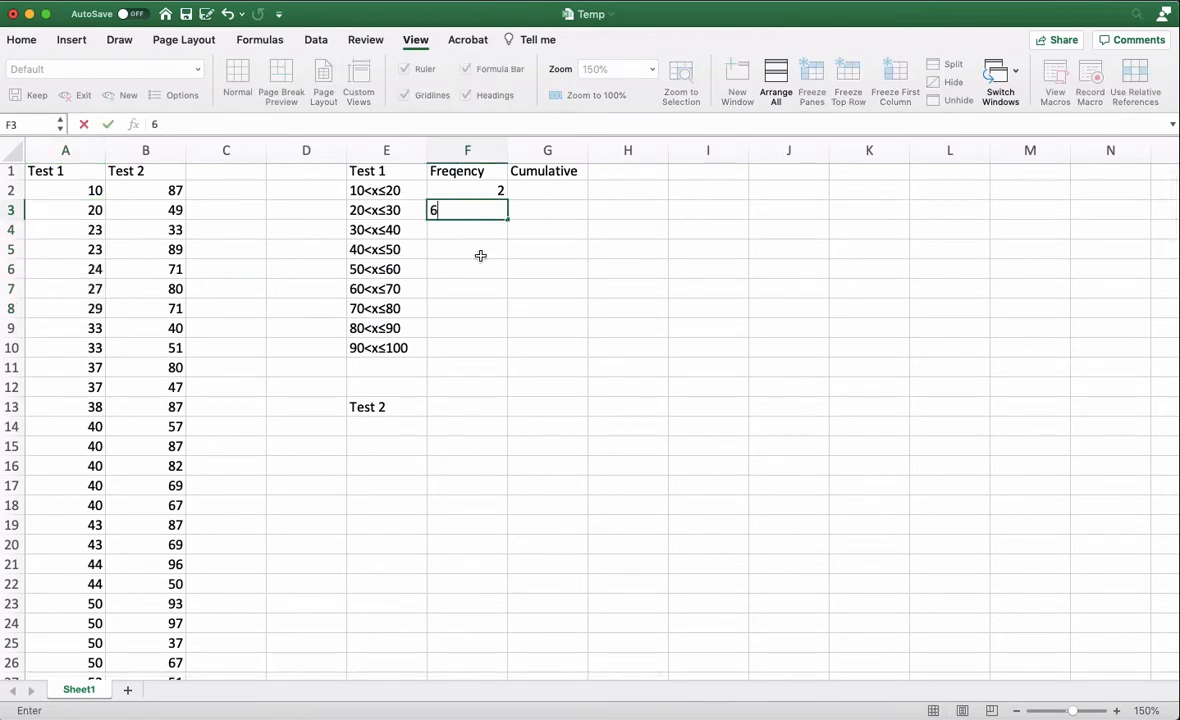
pyautogui.click(482, 250)
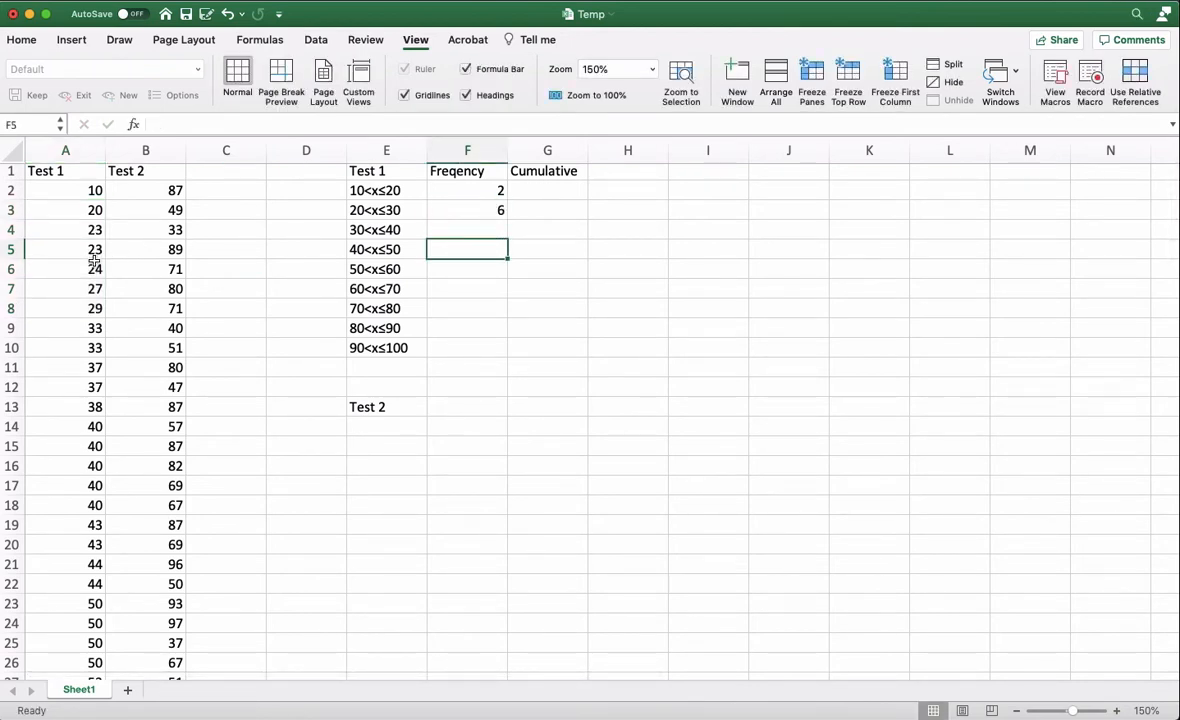
# - Count the Test 1 scores in A9:A18 and enter 10 in F4 as the frequency for 30<x≤40
pyautogui.moveTo(83, 327); pyautogui.dragTo(92, 505)
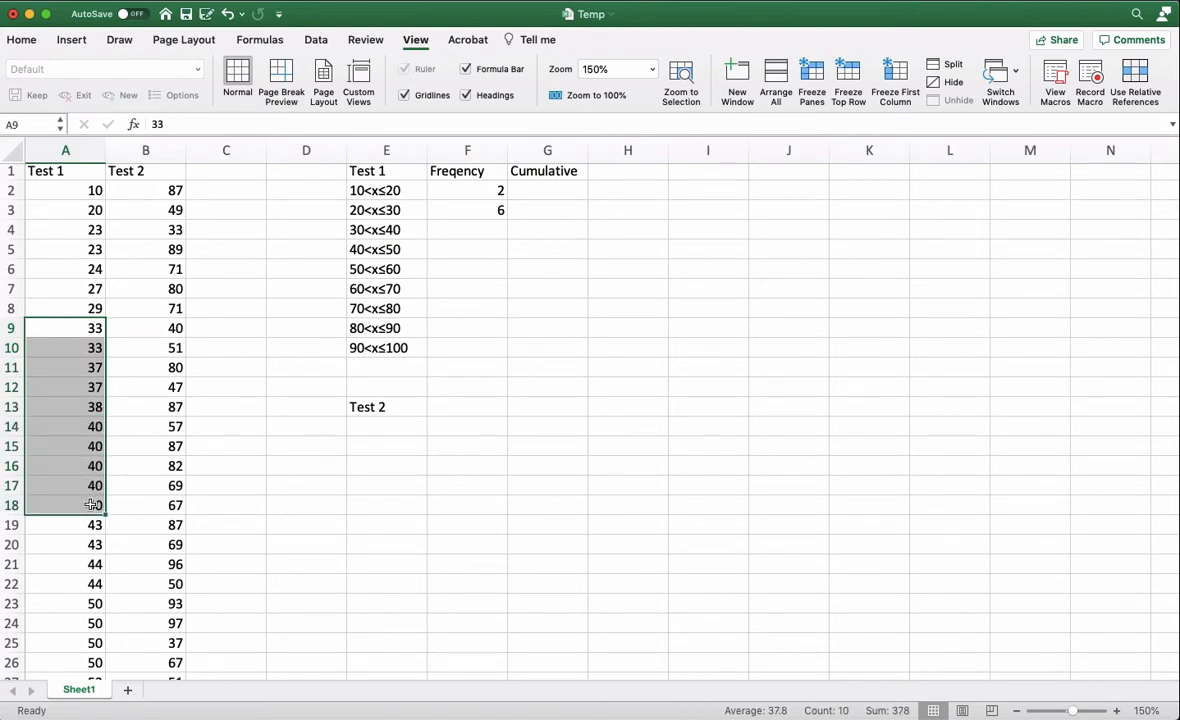
pyautogui.click(478, 224)
pyautogui.write('10')
pyautogui.click(232, 485)
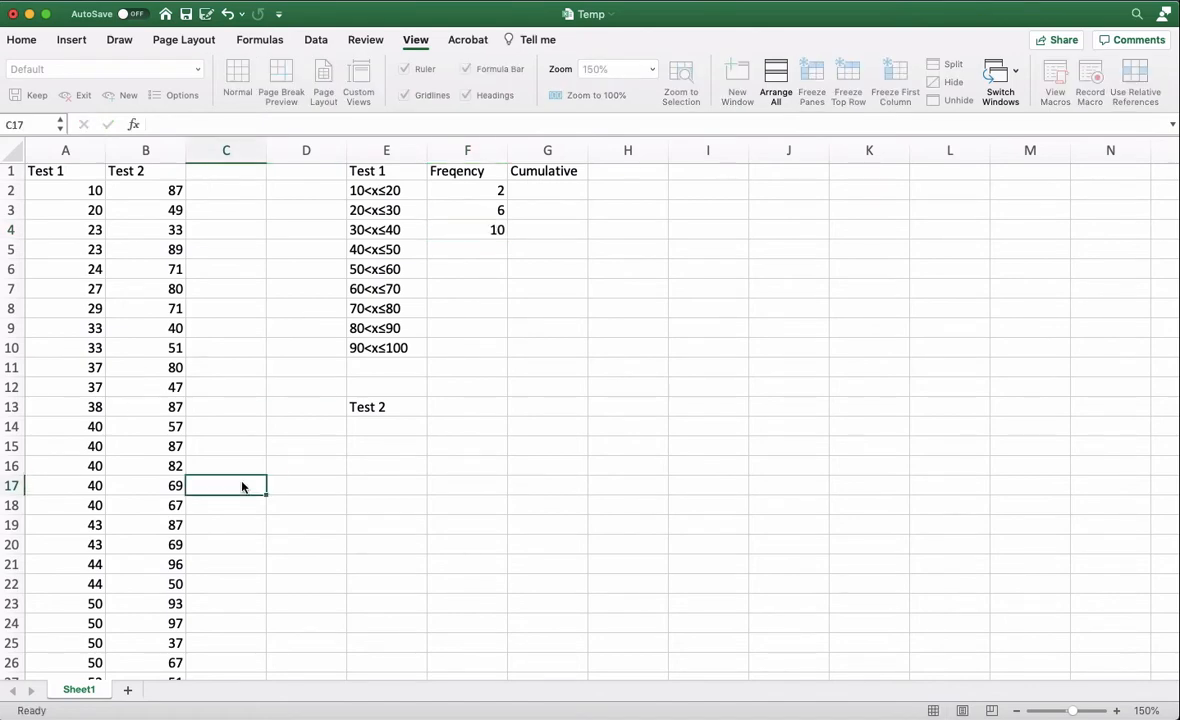
# - Count the Test 1 scores in A19:A26 and enter 8 in F5 as the frequency for 40<x≤50
pyautogui.scroll(-6, 128, 464)
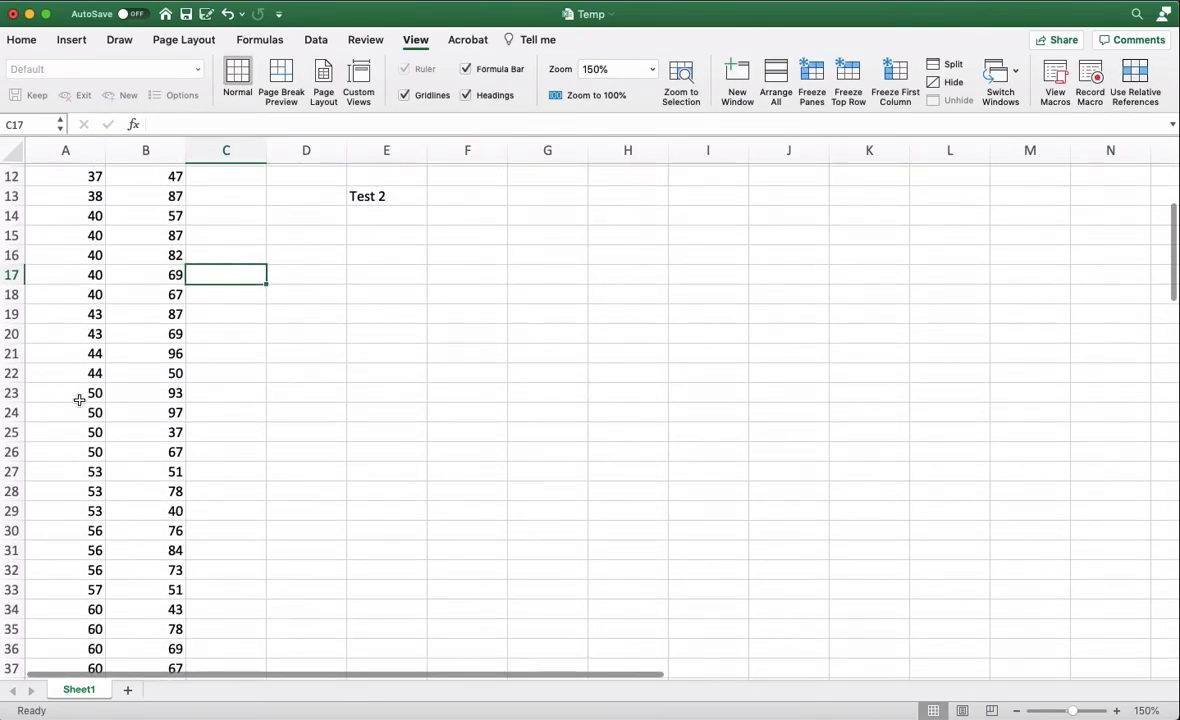
pyautogui.scroll(2, 79, 400)
pyautogui.click(48, 358)
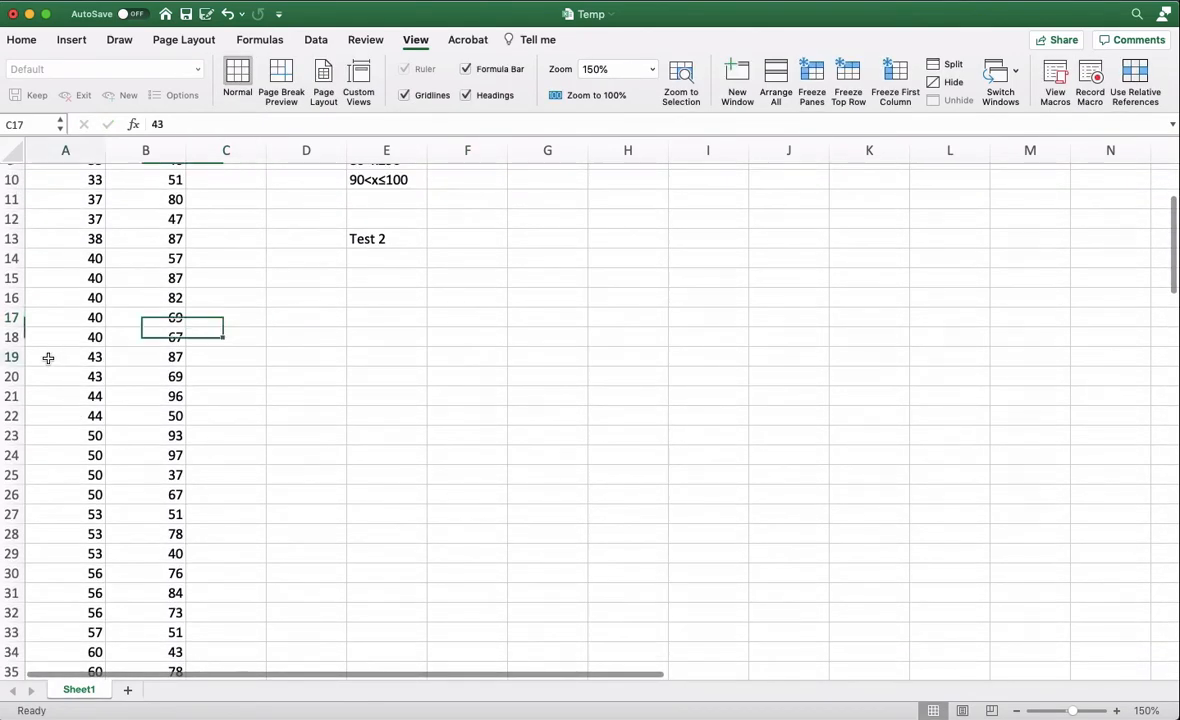
pyautogui.moveTo(48, 358); pyautogui.dragTo(72, 494)
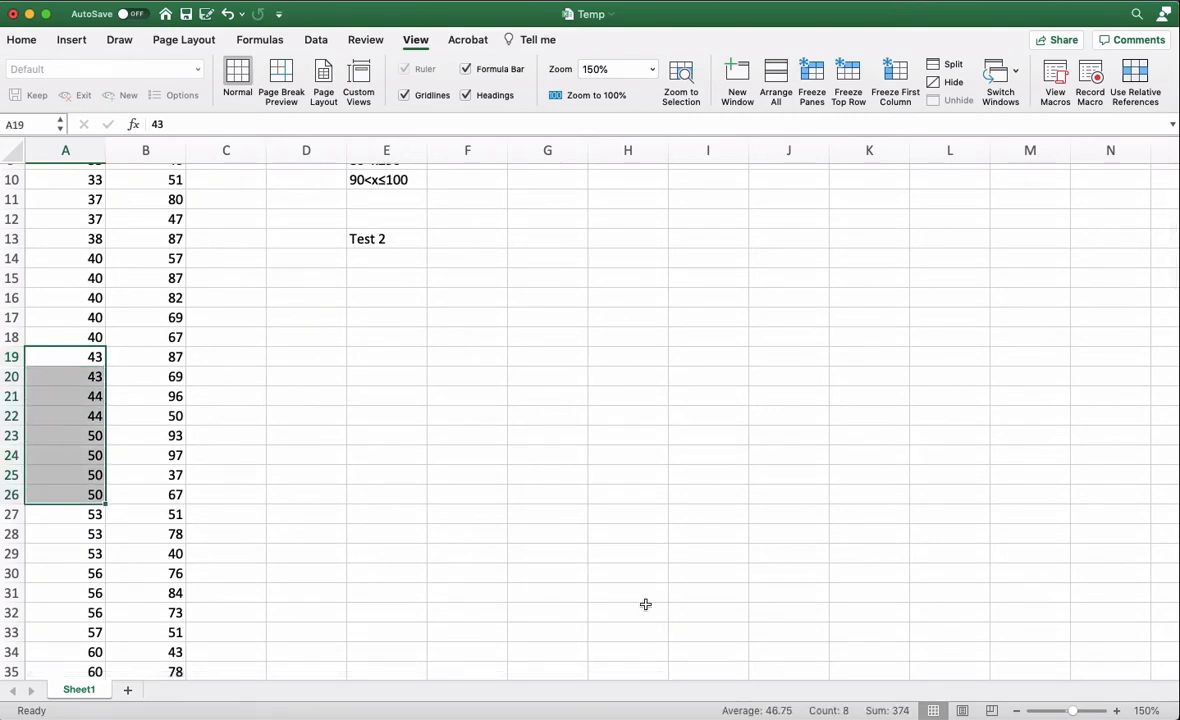
pyautogui.scroll(5, 608, 342)
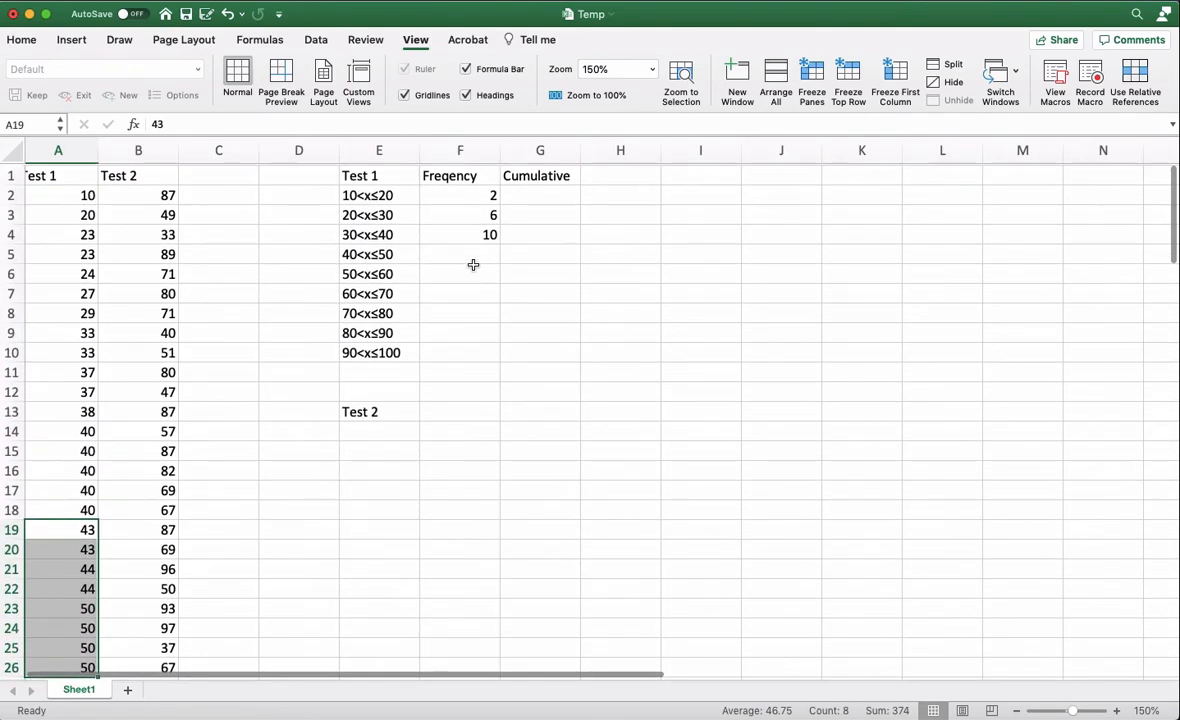
pyautogui.moveTo(459, 430); pyautogui.dragTo(475, 253)
pyautogui.click(475, 253)
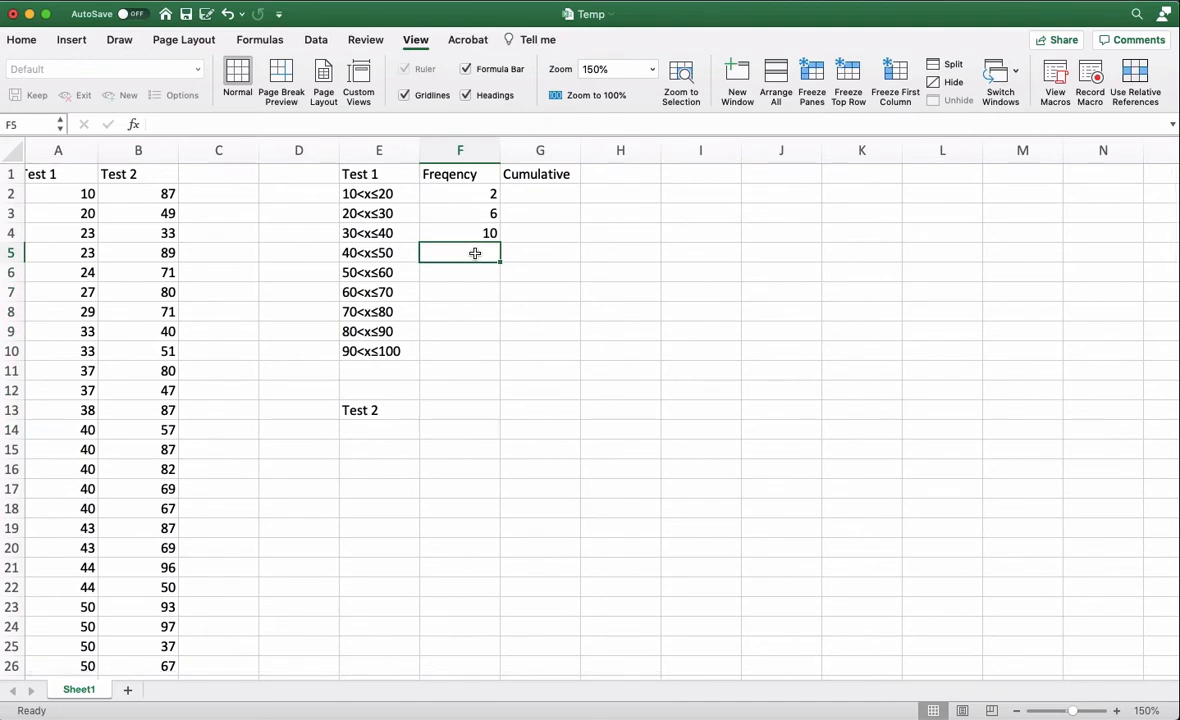
pyautogui.write('8')
pyautogui.click(492, 331)
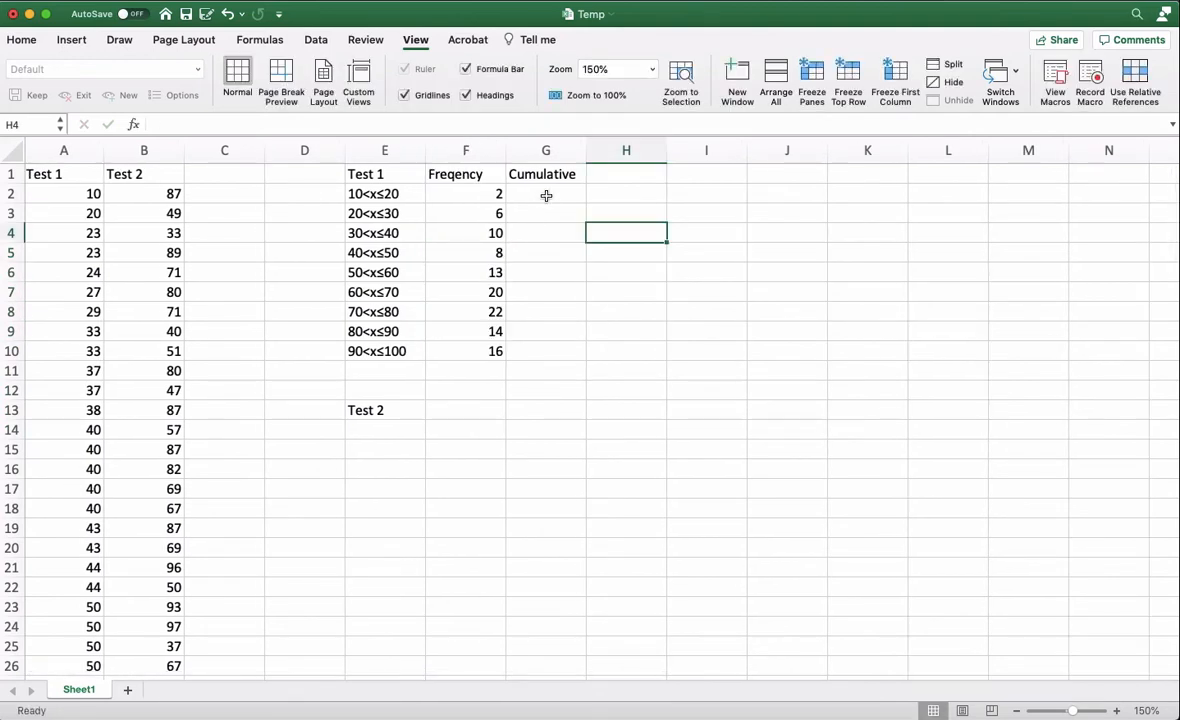
# - Enter 2 in G2 as the first cumulative frequency for Test 1
pyautogui.click(546, 195)
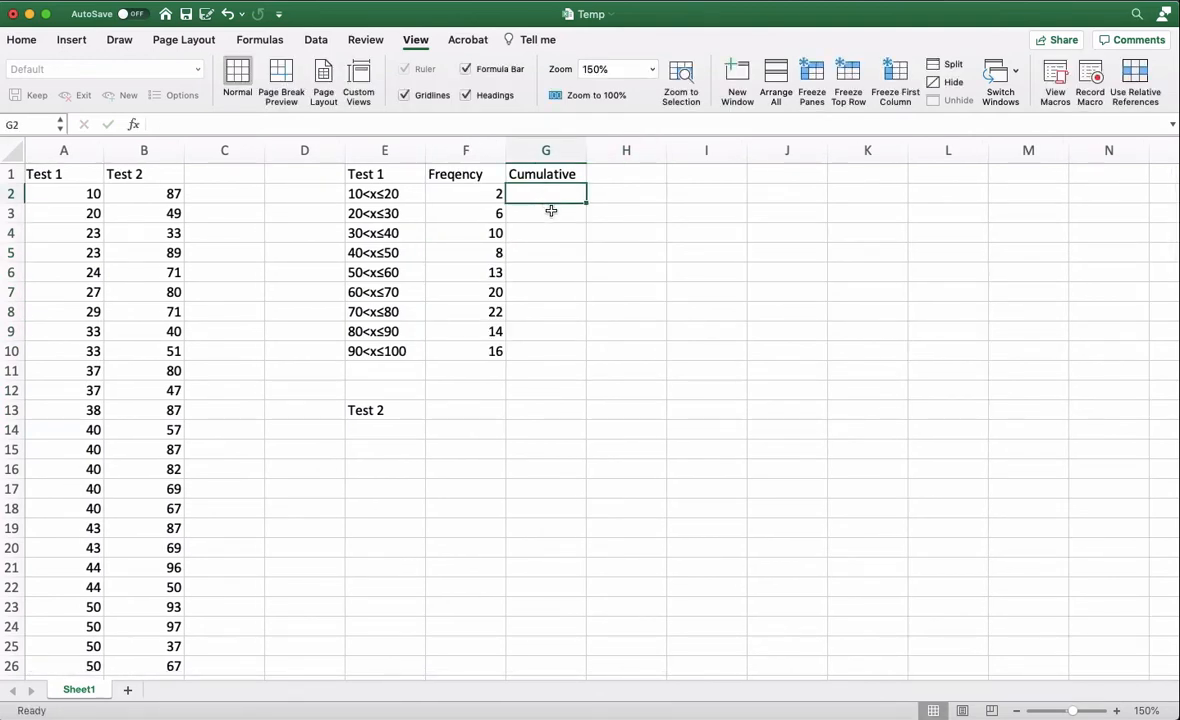
pyautogui.write('2')
pyautogui.click(562, 211)
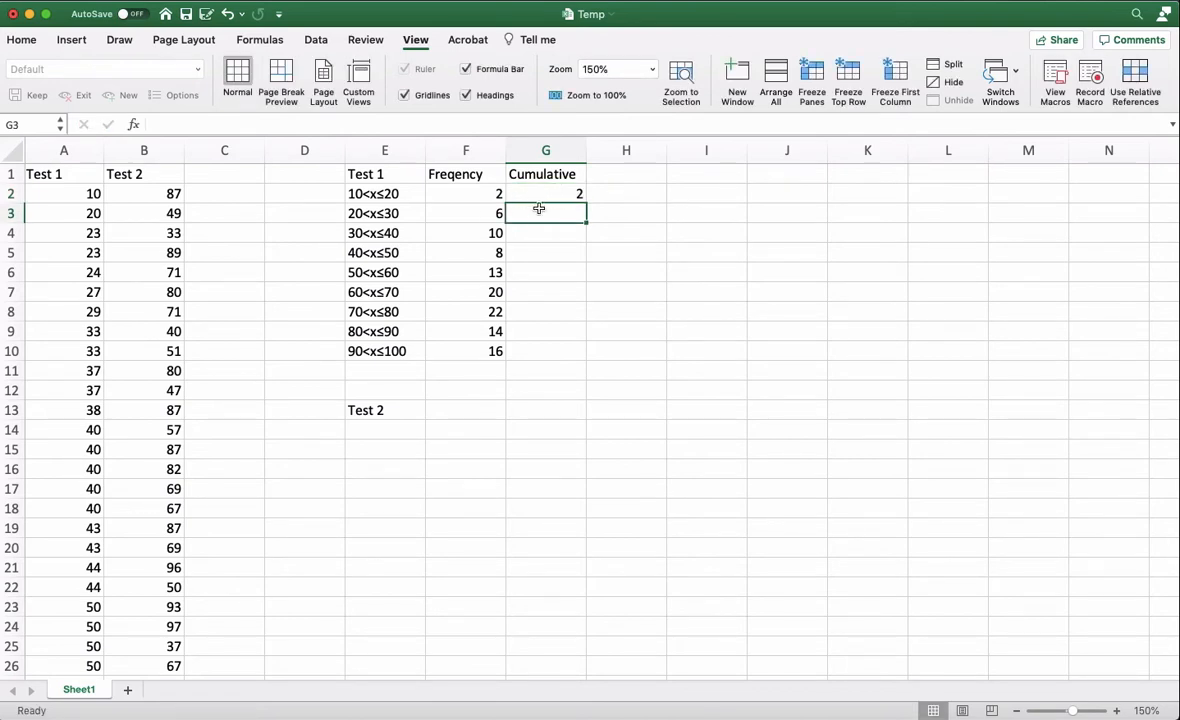
# - Enter the running total formula =F3+G2 in G3 and fill it down to G10
pyautogui.write('=')
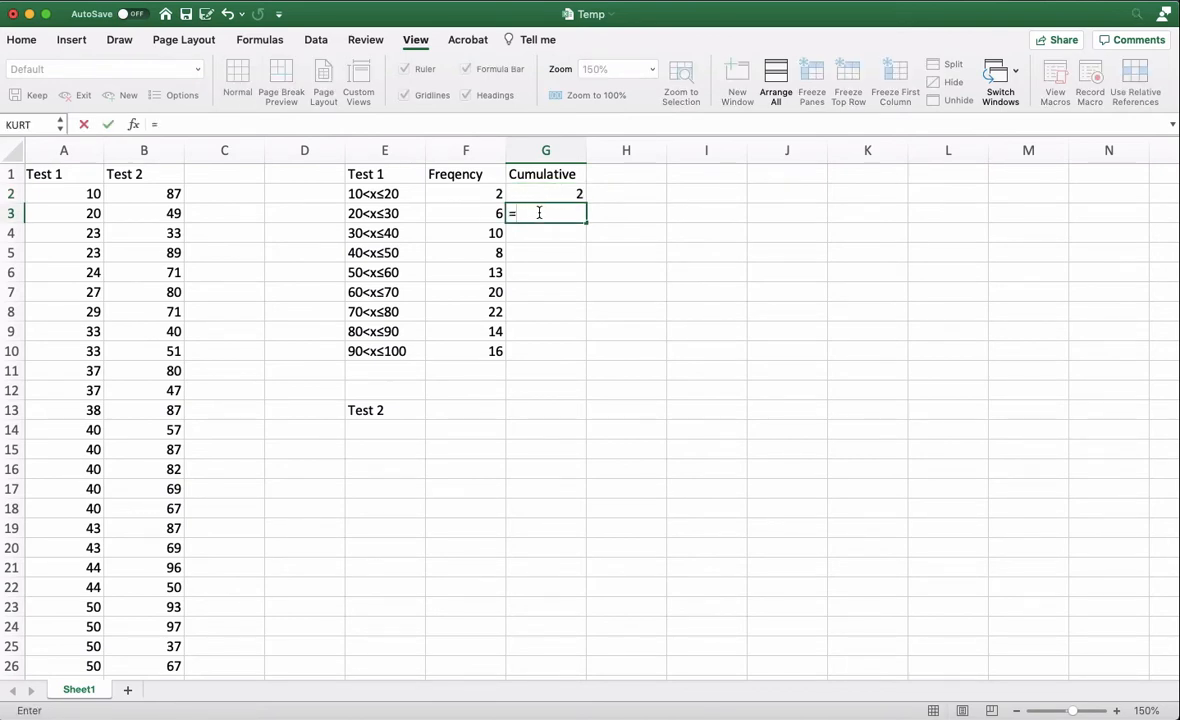
pyautogui.click(495, 213)
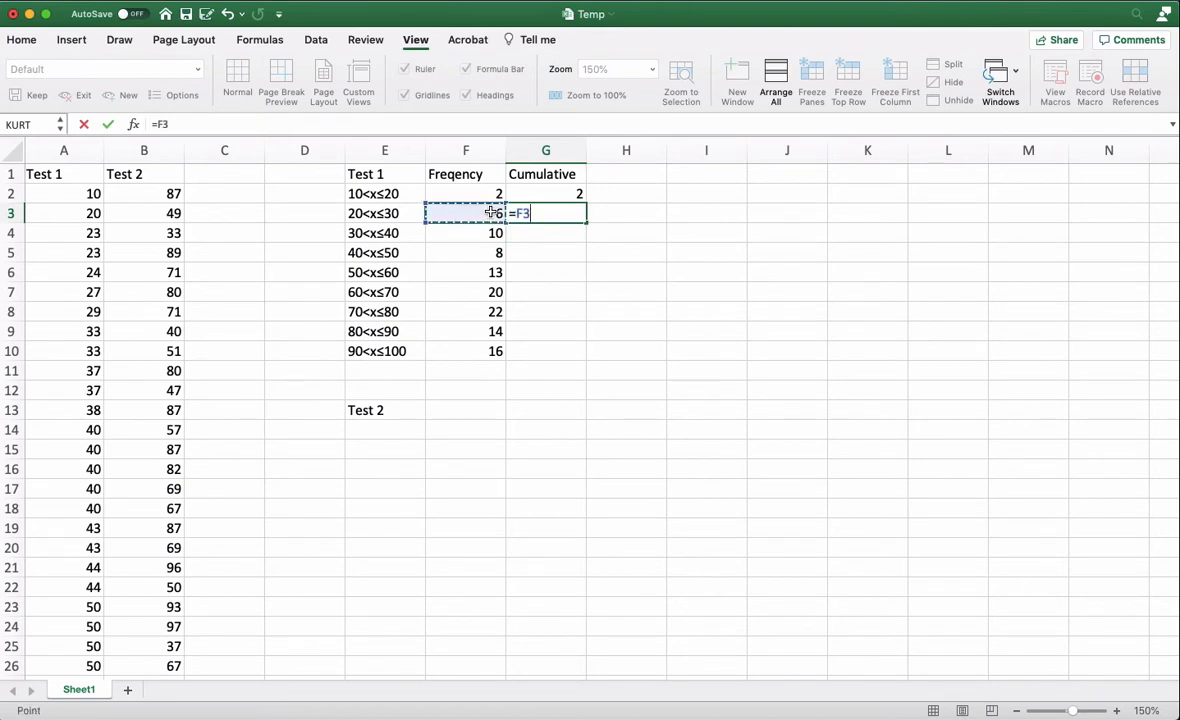
pyautogui.write('+')
pyautogui.click(560, 196)
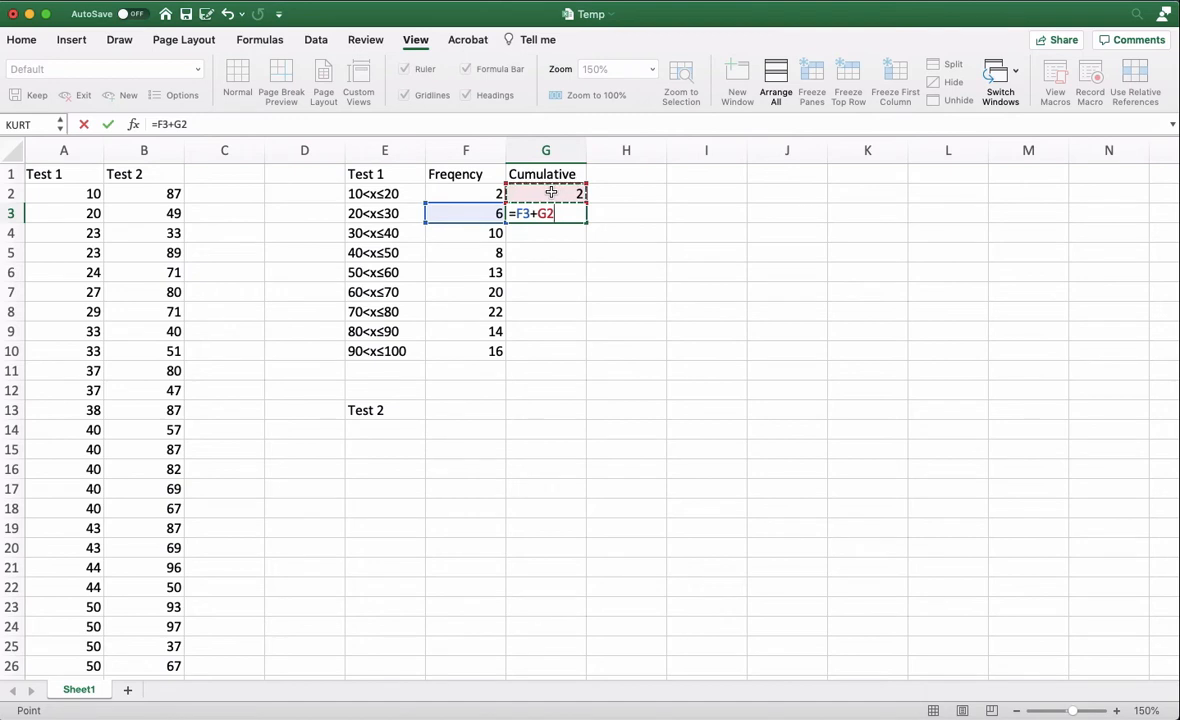
pyautogui.press('Return')
pyautogui.click(557, 211)
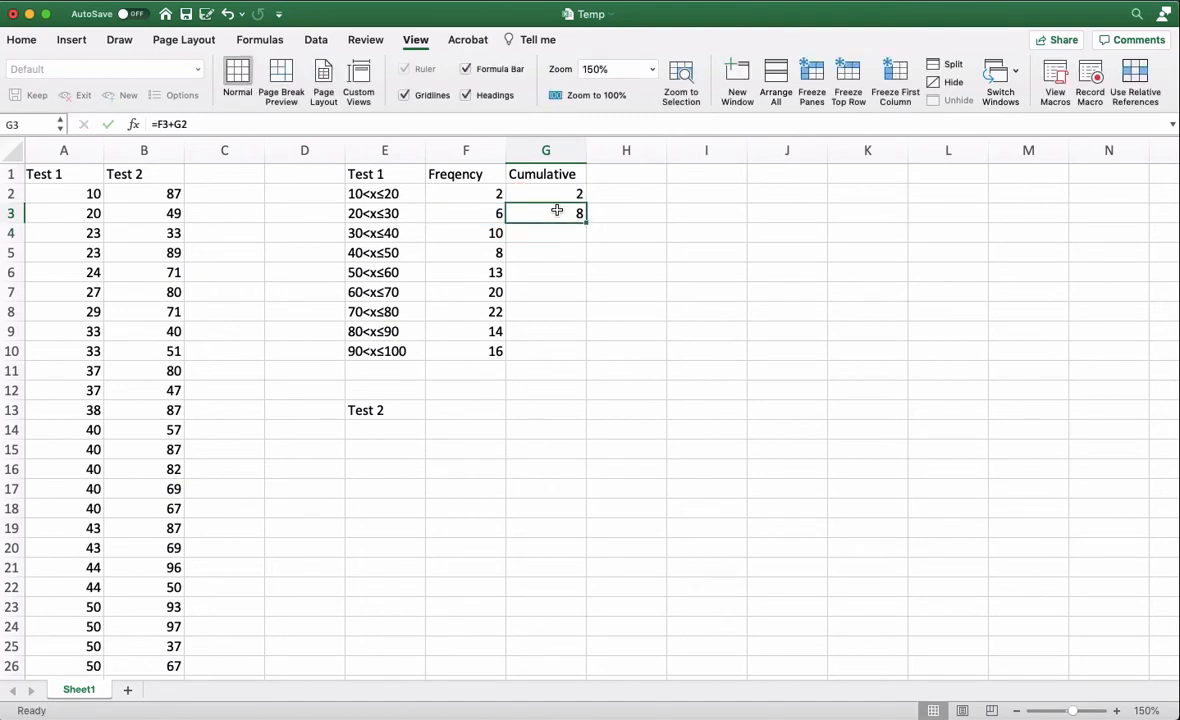
pyautogui.moveTo(585, 226); pyautogui.dragTo(569, 370)
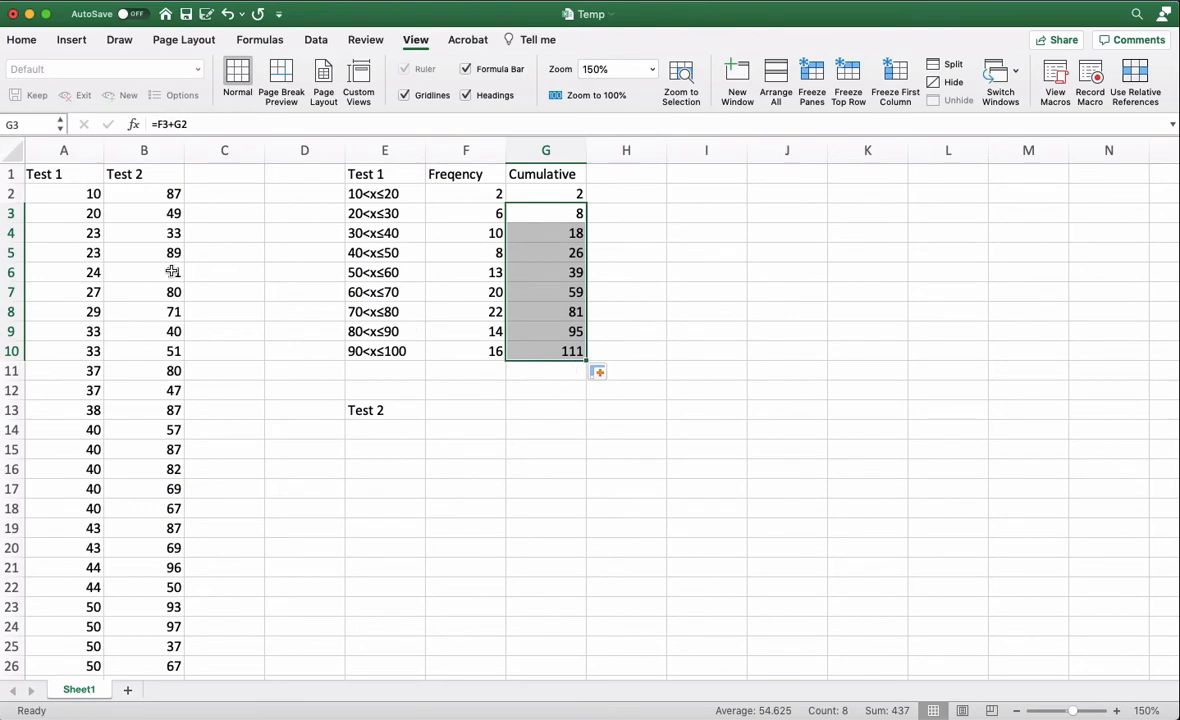
pyautogui.scroll(-20, 55, 362)
pyautogui.scroll(20, 58, 450)
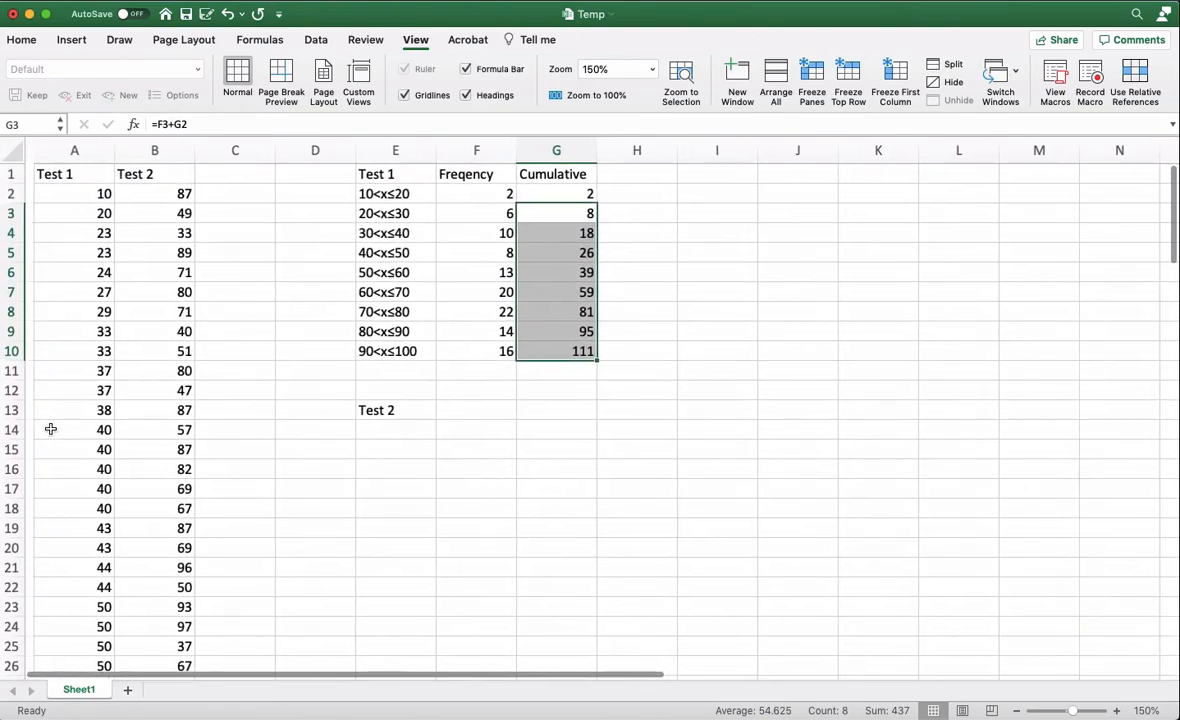
pyautogui.click(521, 385)
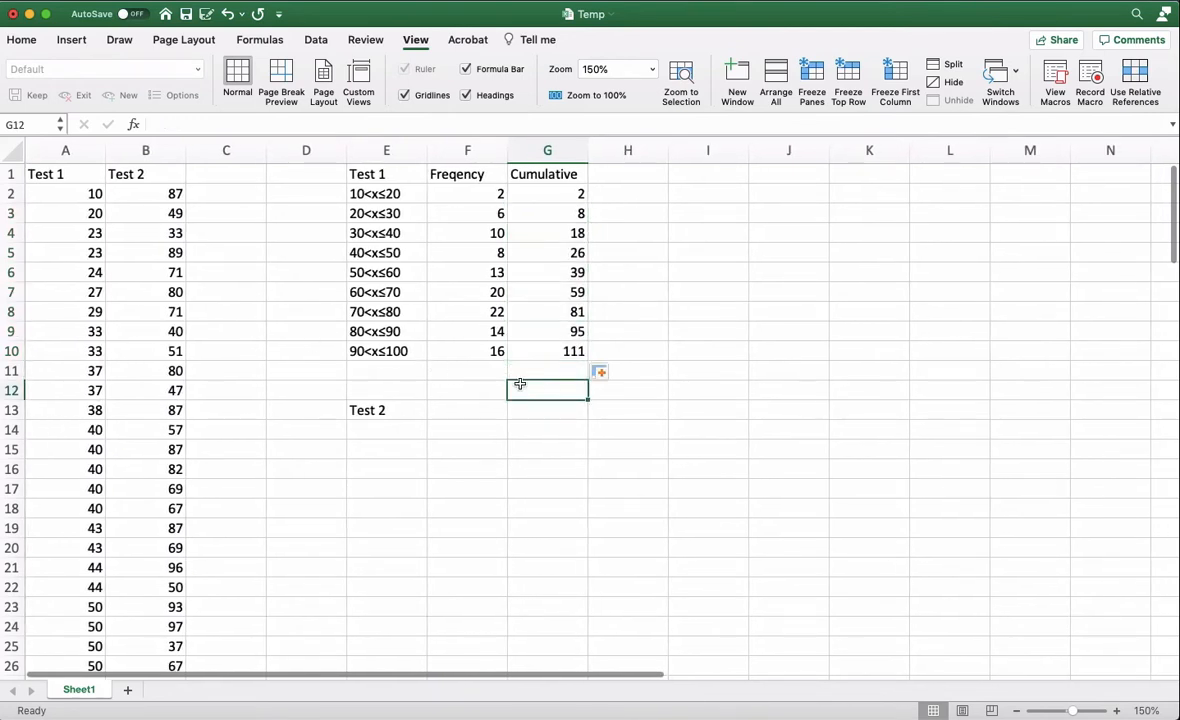
pyautogui.click(491, 372)
pyautogui.click(532, 385)
pyautogui.click(479, 390)
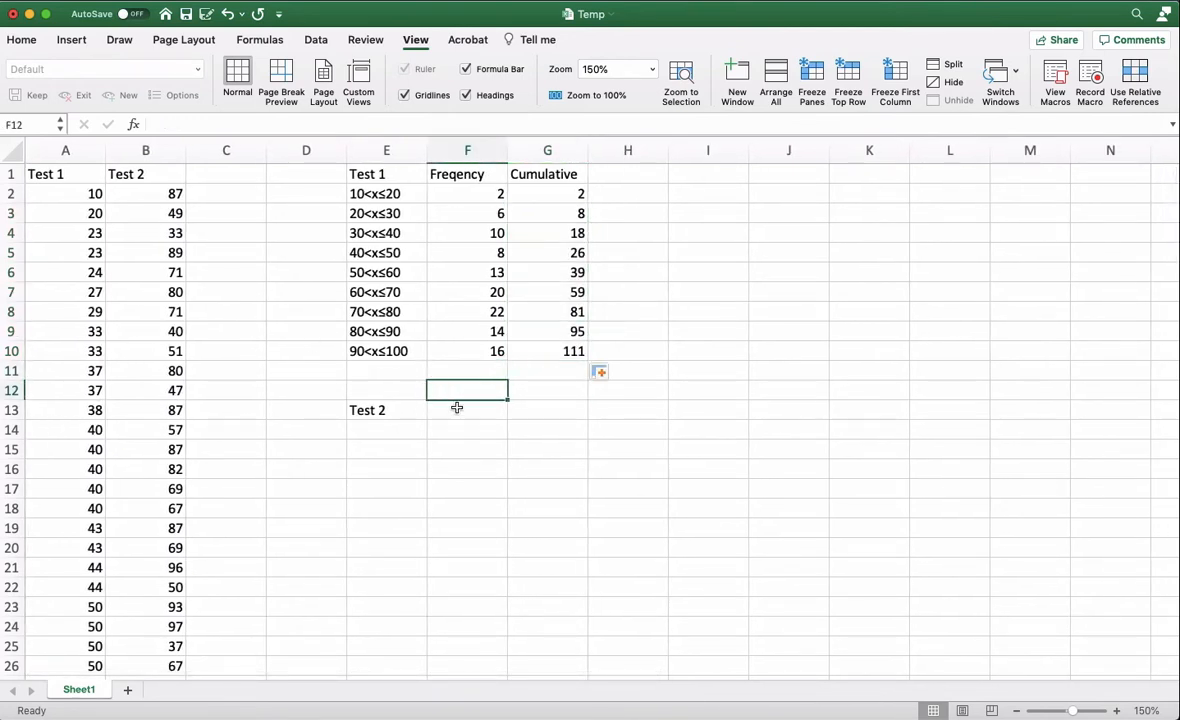
# - Enter 20 and 30 in I2 and I3 as upper class boundaries for Test 1 and fill the series down to I10
pyautogui.click(456, 408)
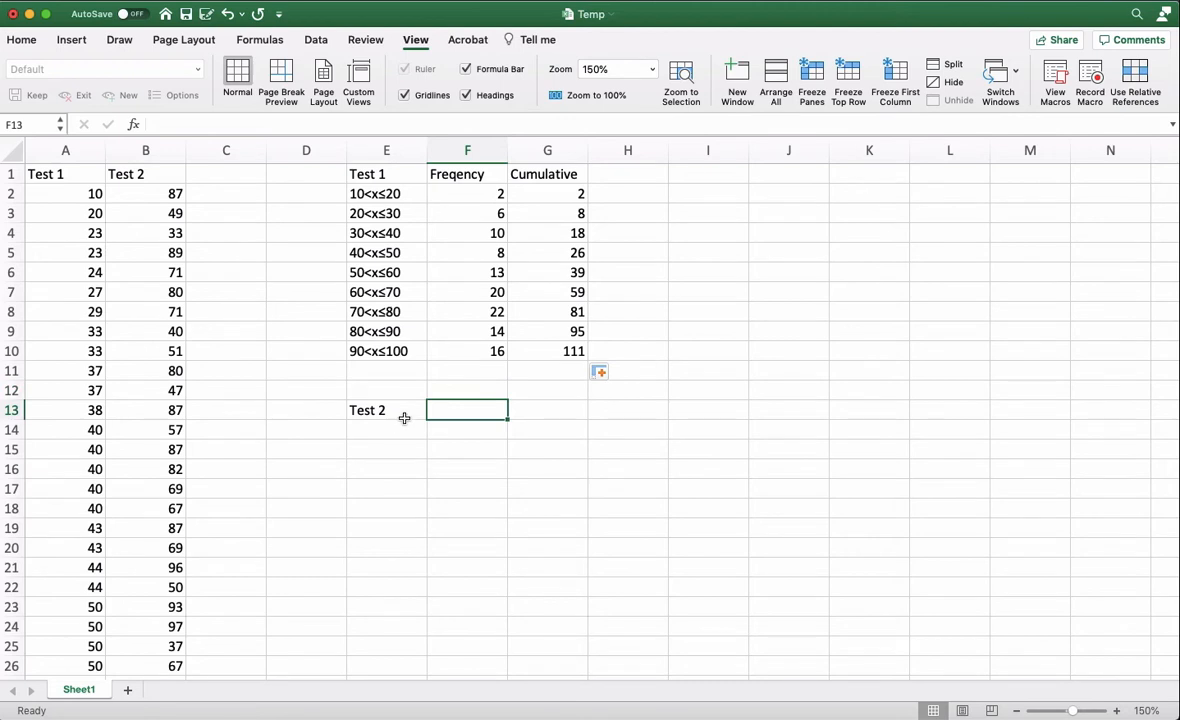
pyautogui.click(718, 197)
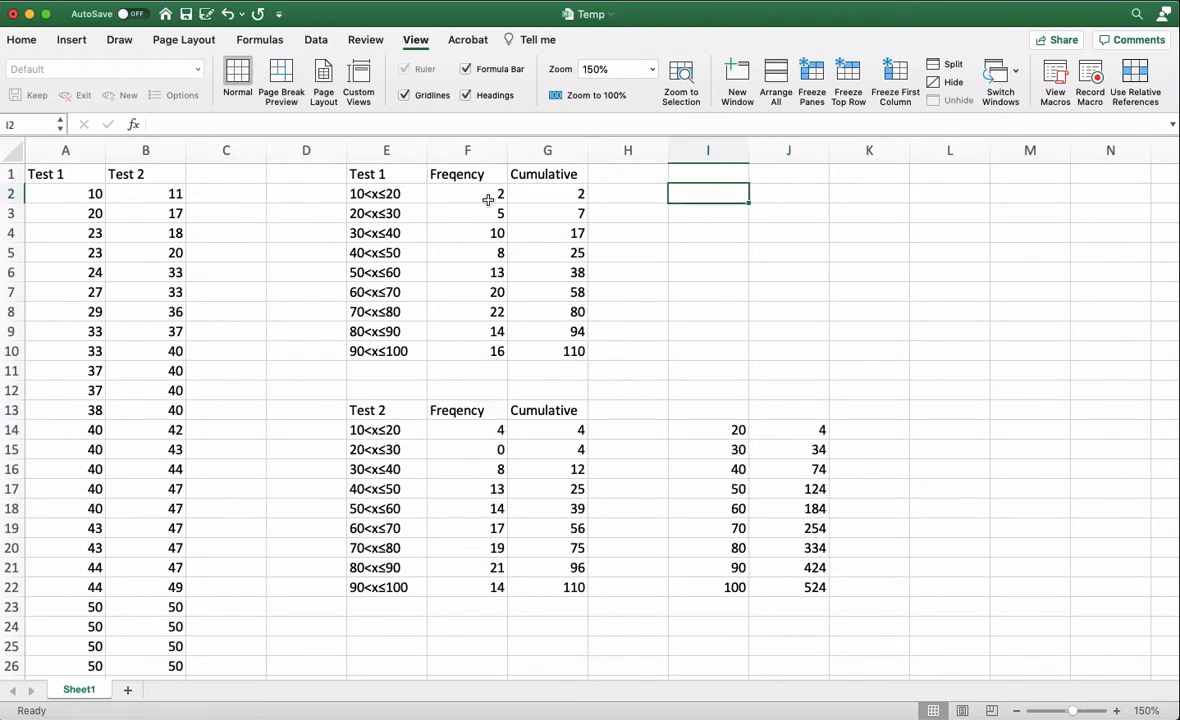
pyautogui.click(372, 194)
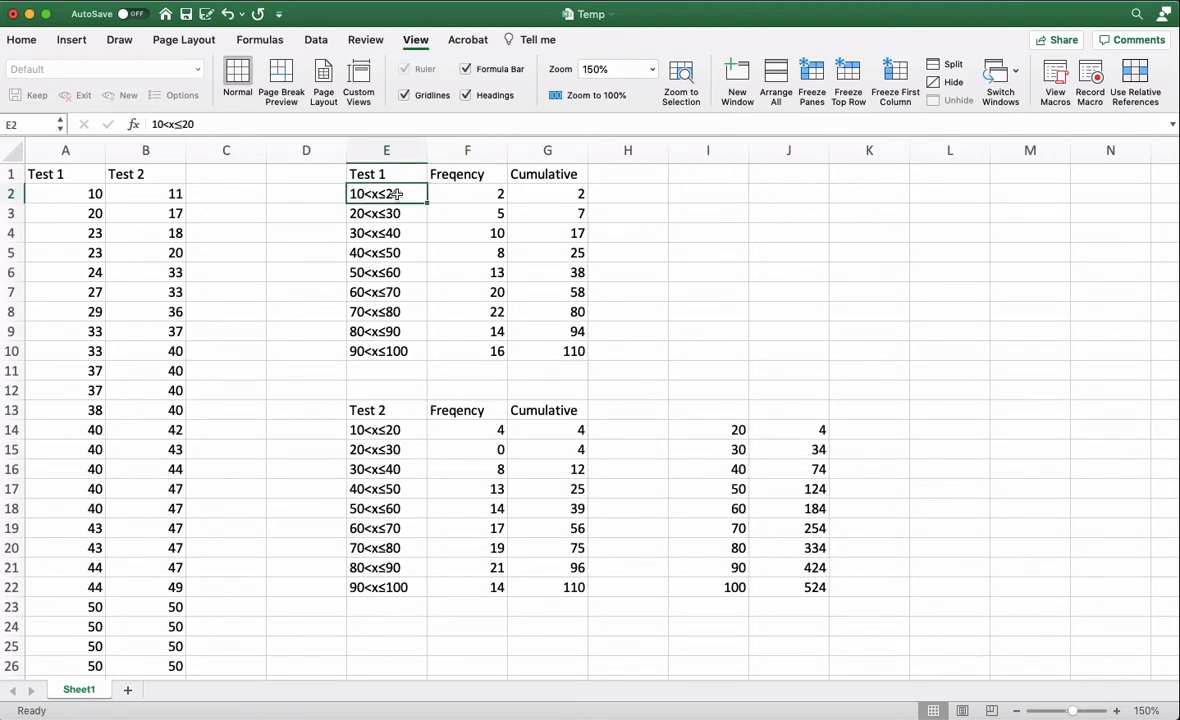
pyautogui.click(721, 189)
pyautogui.write('20')
pyautogui.press('Return')
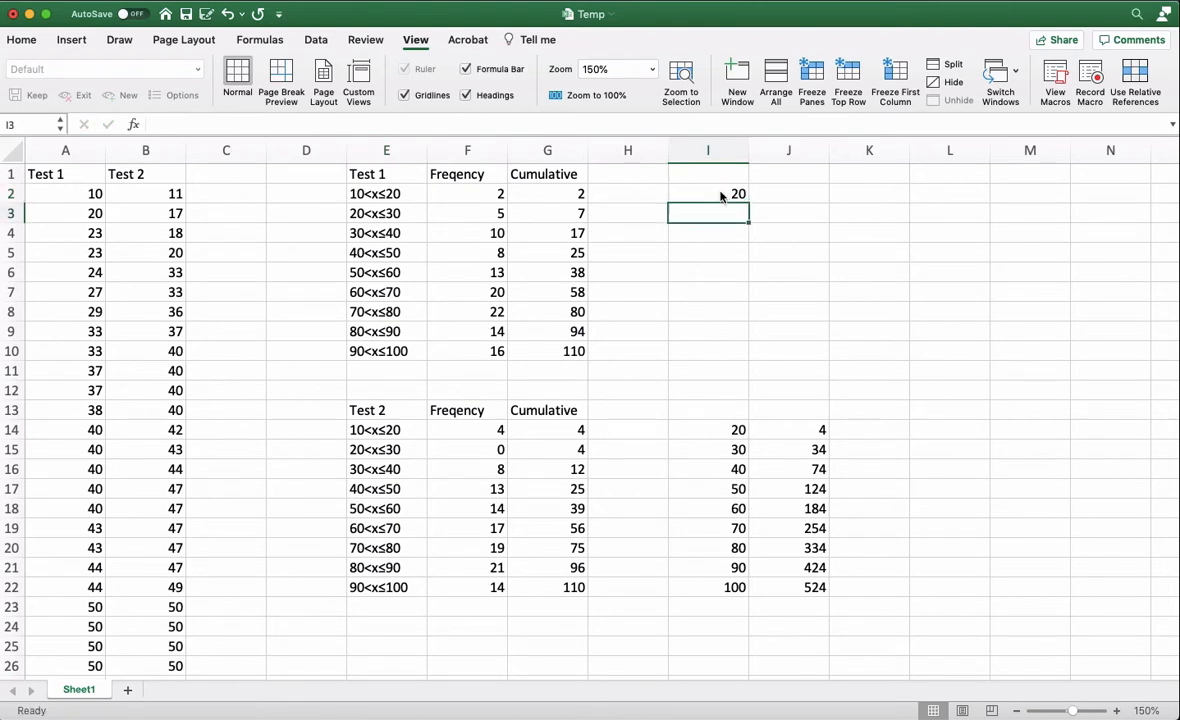
pyautogui.write('30')
pyautogui.press('Return')
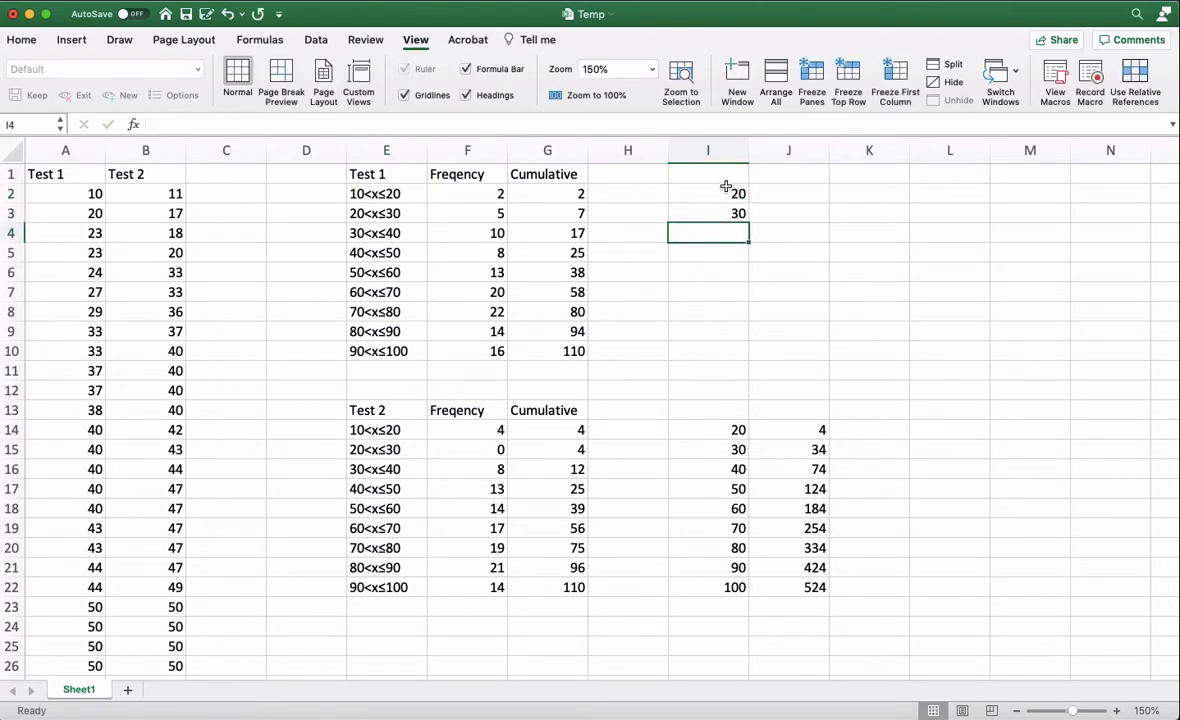
pyautogui.click(722, 193)
pyautogui.moveTo(722, 193); pyautogui.dragTo(751, 369)
pyautogui.click(778, 290)
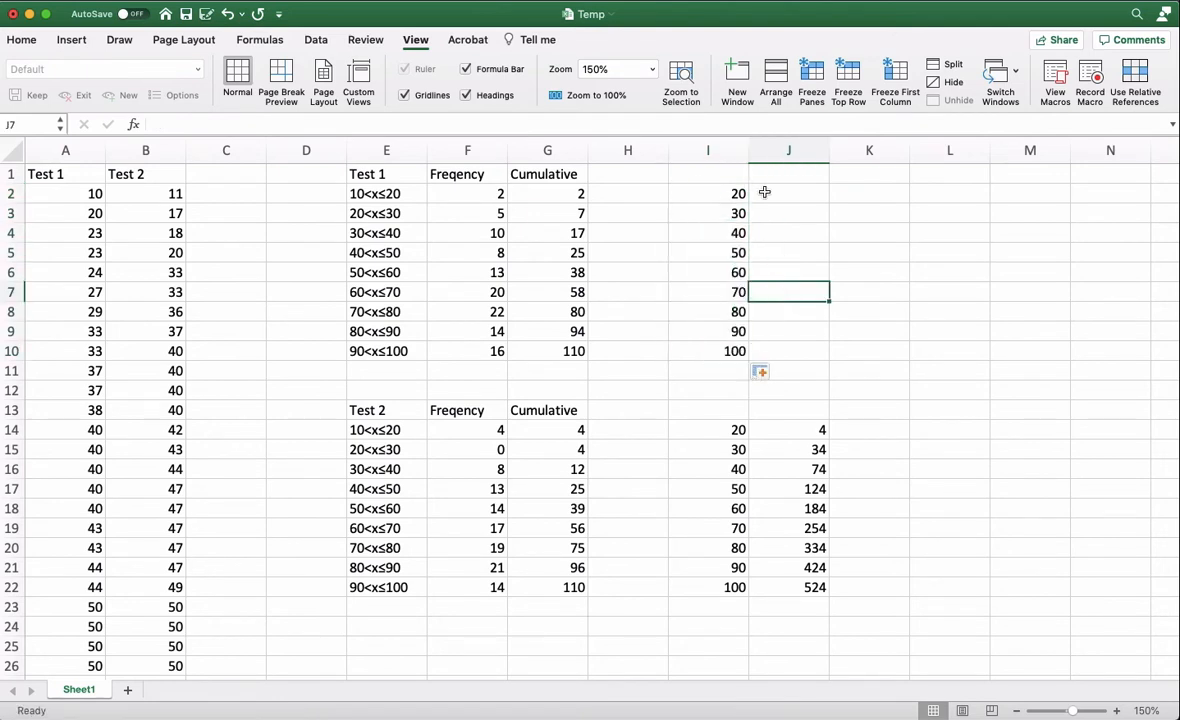
# - Copy the Test 1 cumulative frequencies in G2:G10 and paste them as values only starting at J2
pyautogui.click(764, 193)
pyautogui.moveTo(572, 194); pyautogui.dragTo(571, 352)
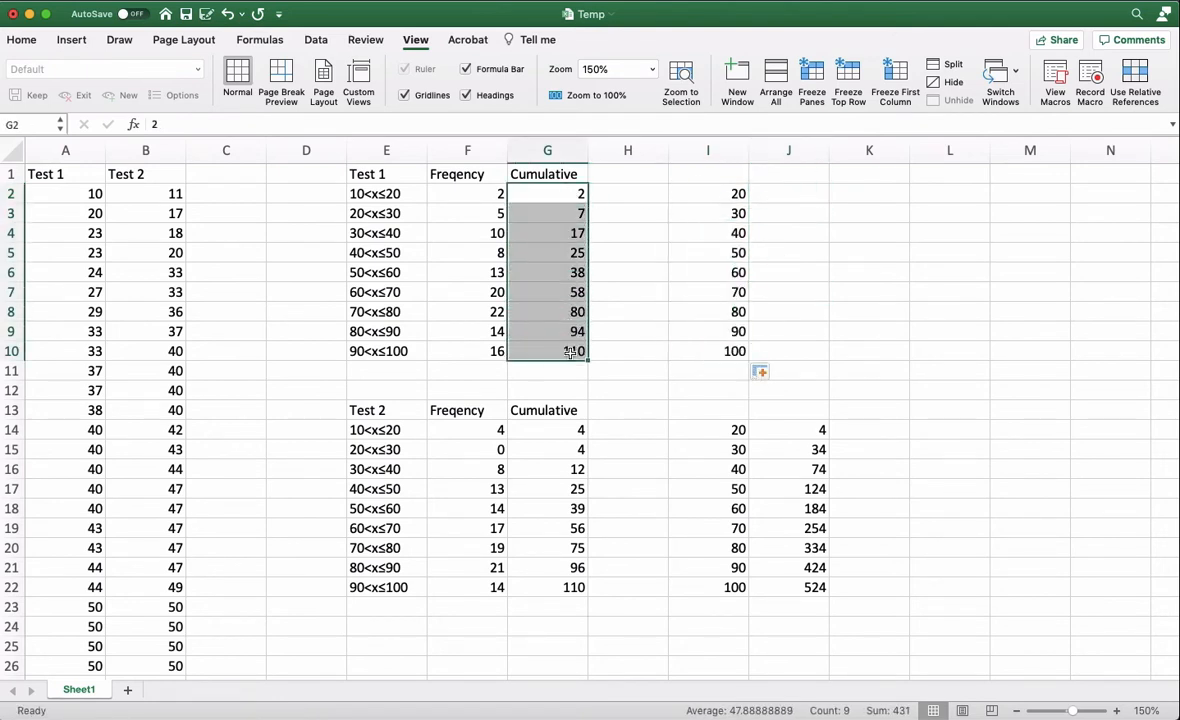
pyautogui.rightClick(566, 338)
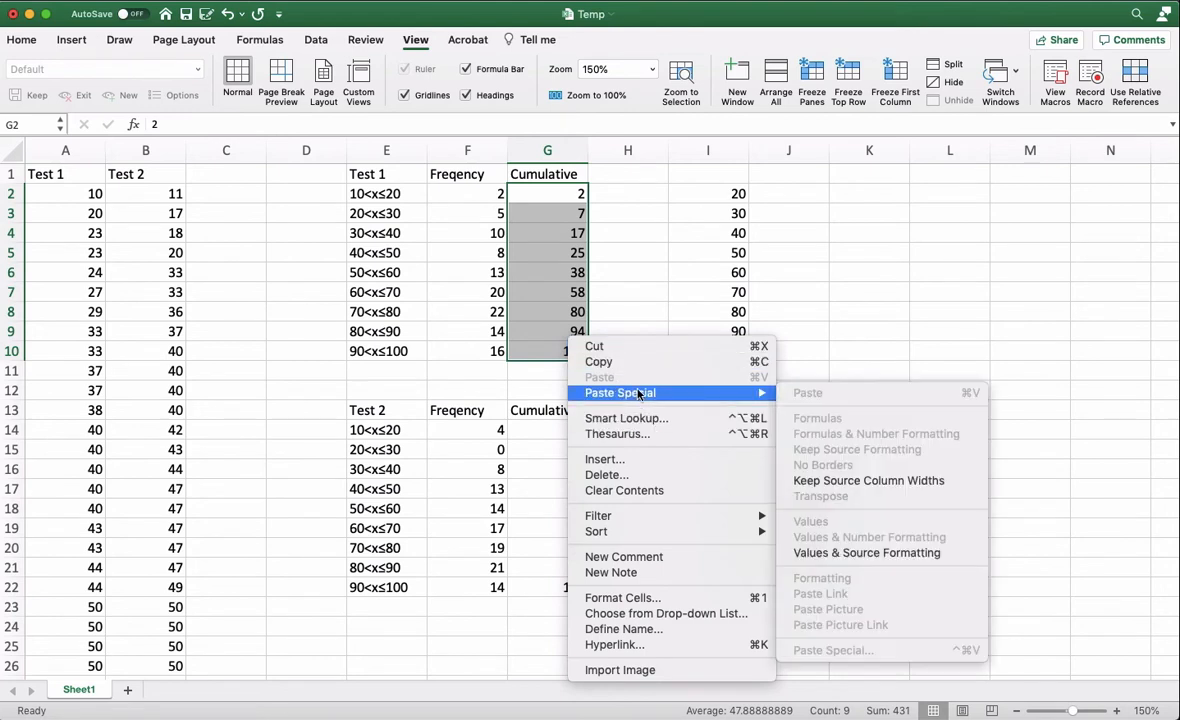
pyautogui.click(625, 361)
pyautogui.click(795, 195)
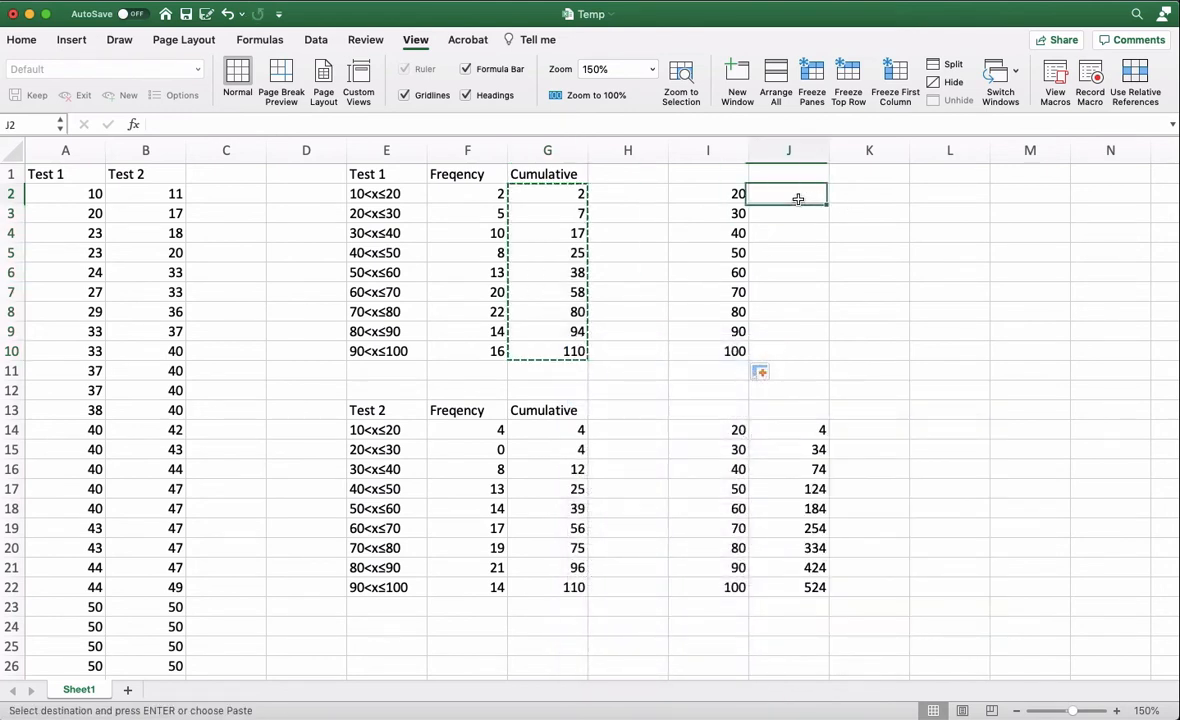
pyautogui.rightClick(797, 197)
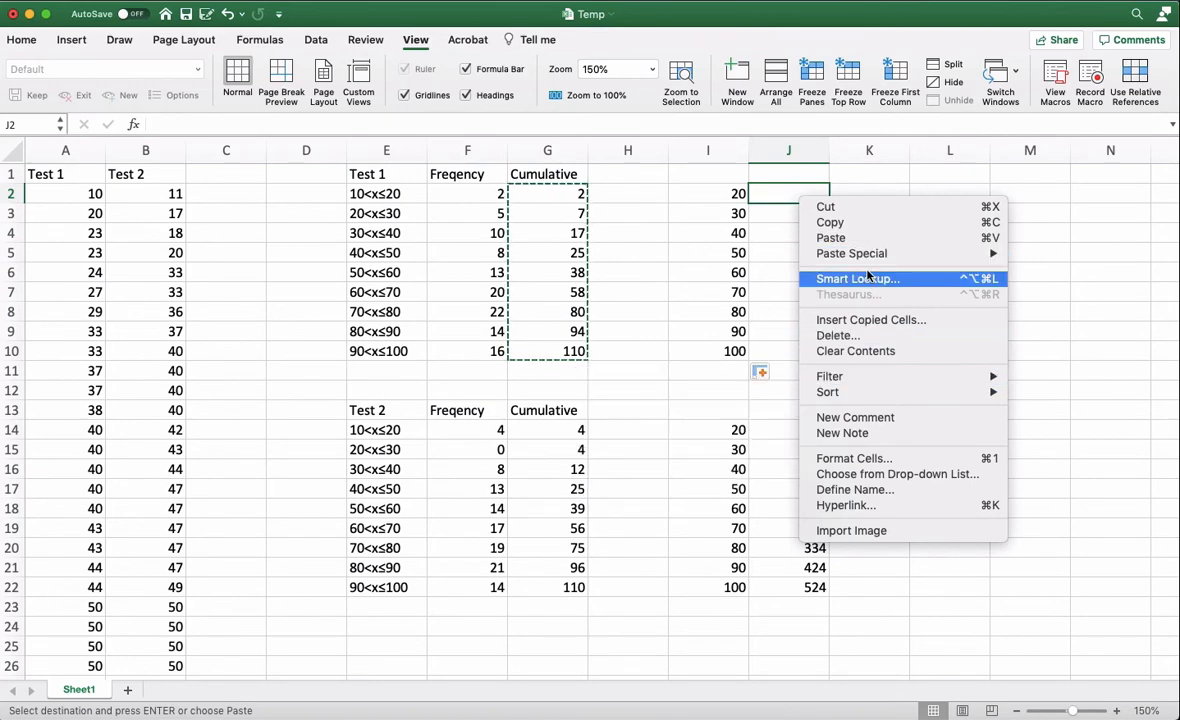
pyautogui.moveTo(862, 255)
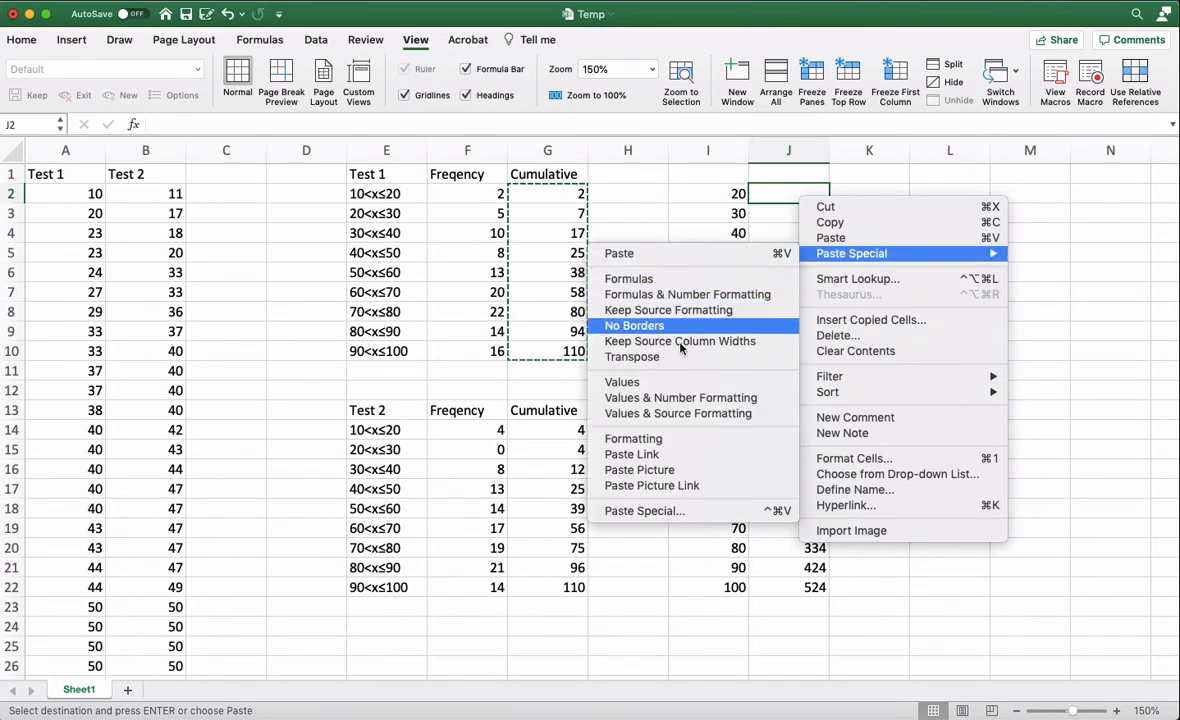
pyautogui.click(656, 380)
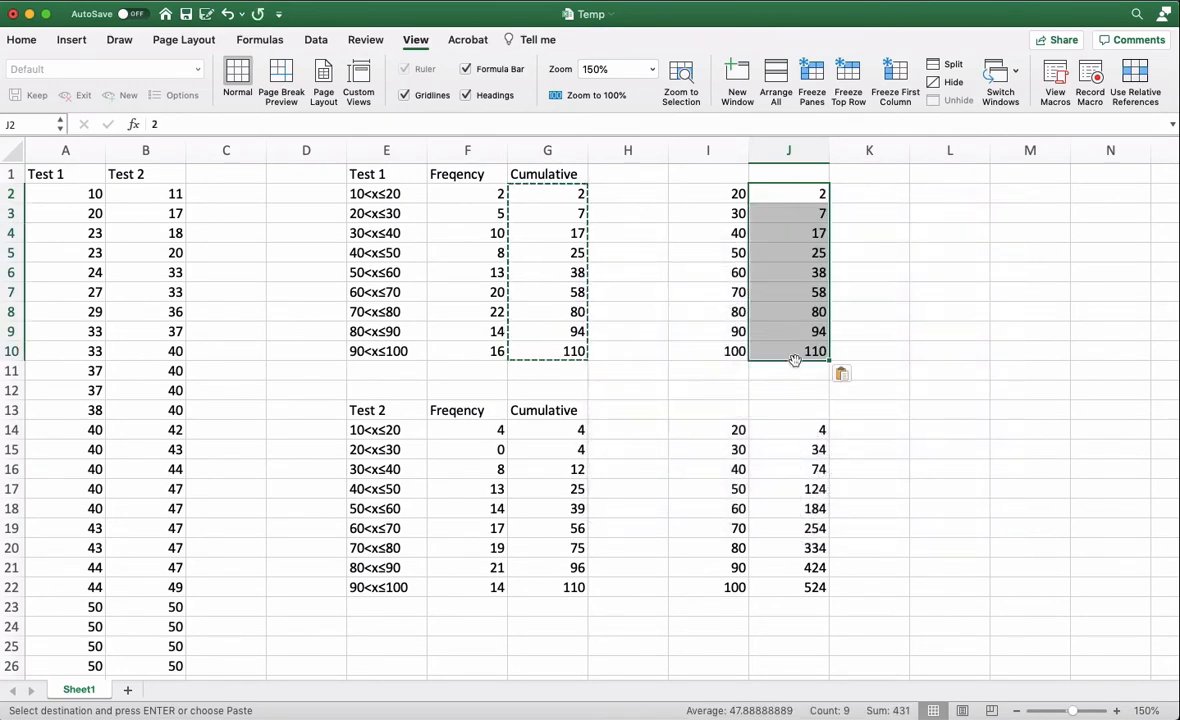
pyautogui.click(932, 231)
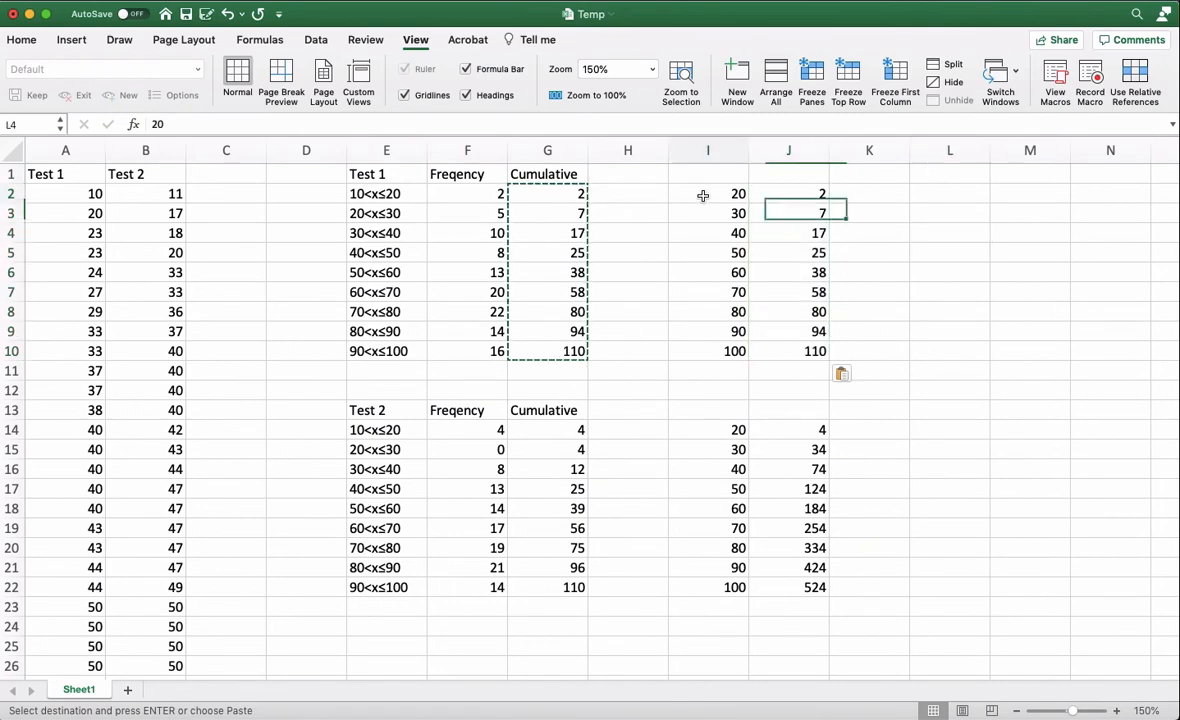
# - Copy I2:J10, switch to the Desmos graphing calculator in Firefox, and paste the data into the first expression as a table
pyautogui.moveTo(700, 193); pyautogui.dragTo(780, 354)
pyautogui.press('super+c')
pyautogui.press('super+Tab')
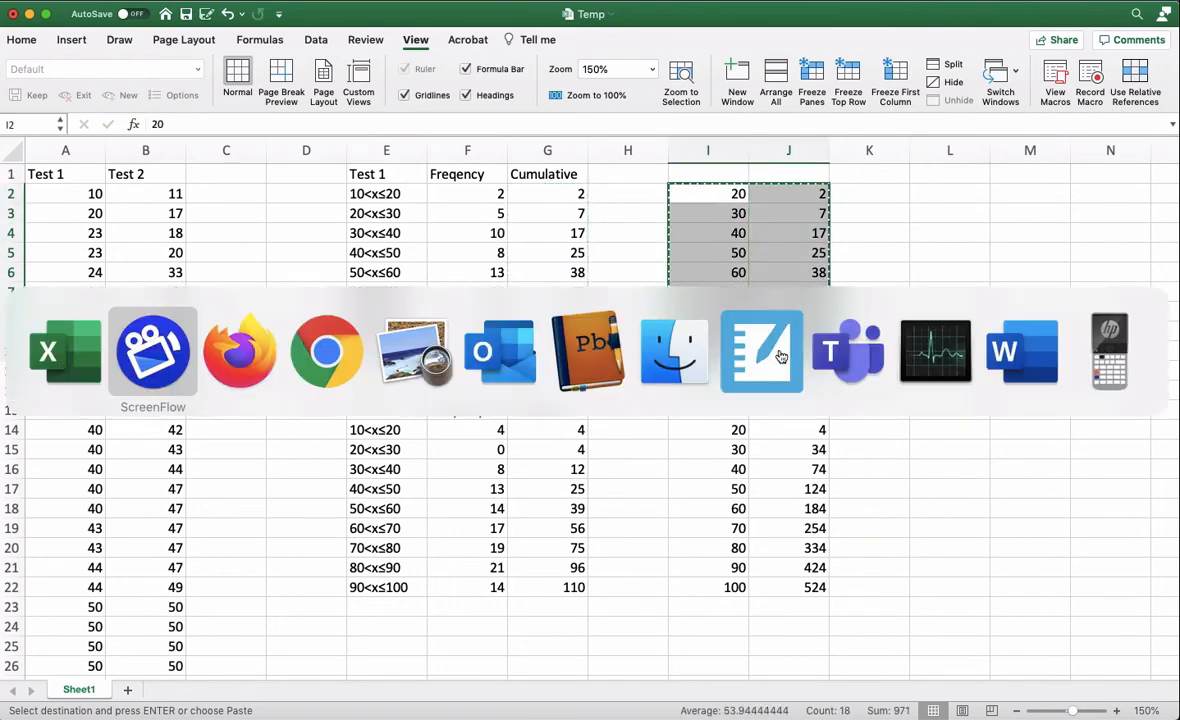
pyautogui.press('super+Tab')
pyautogui.click(176, 189)
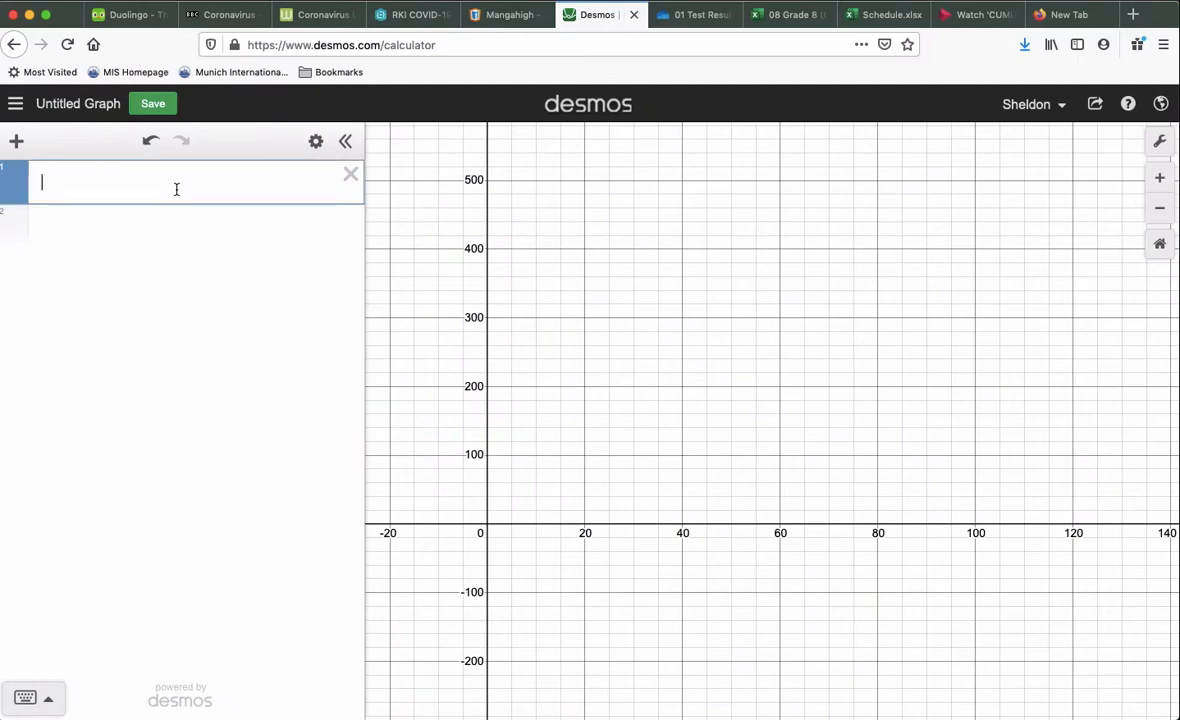
pyautogui.press('super+v')
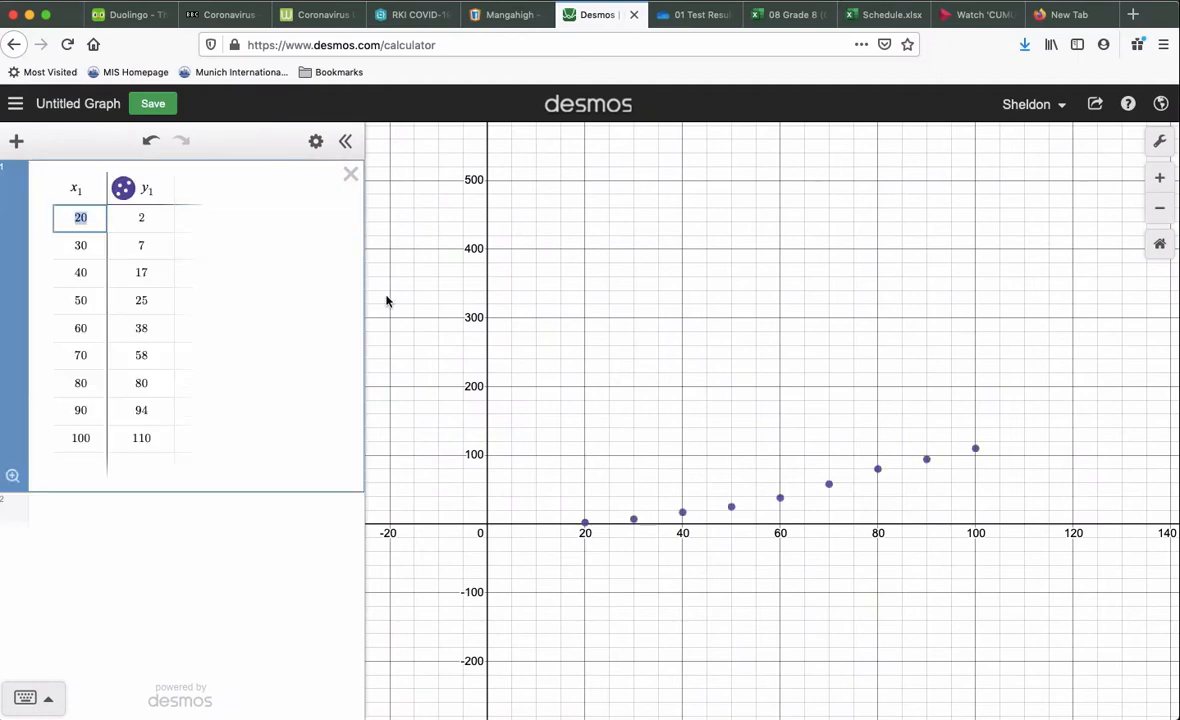
# - Turn on connecting lines for the plotted points of the y₁ column
pyautogui.moveTo(682, 448); pyautogui.dragTo(686, 329)
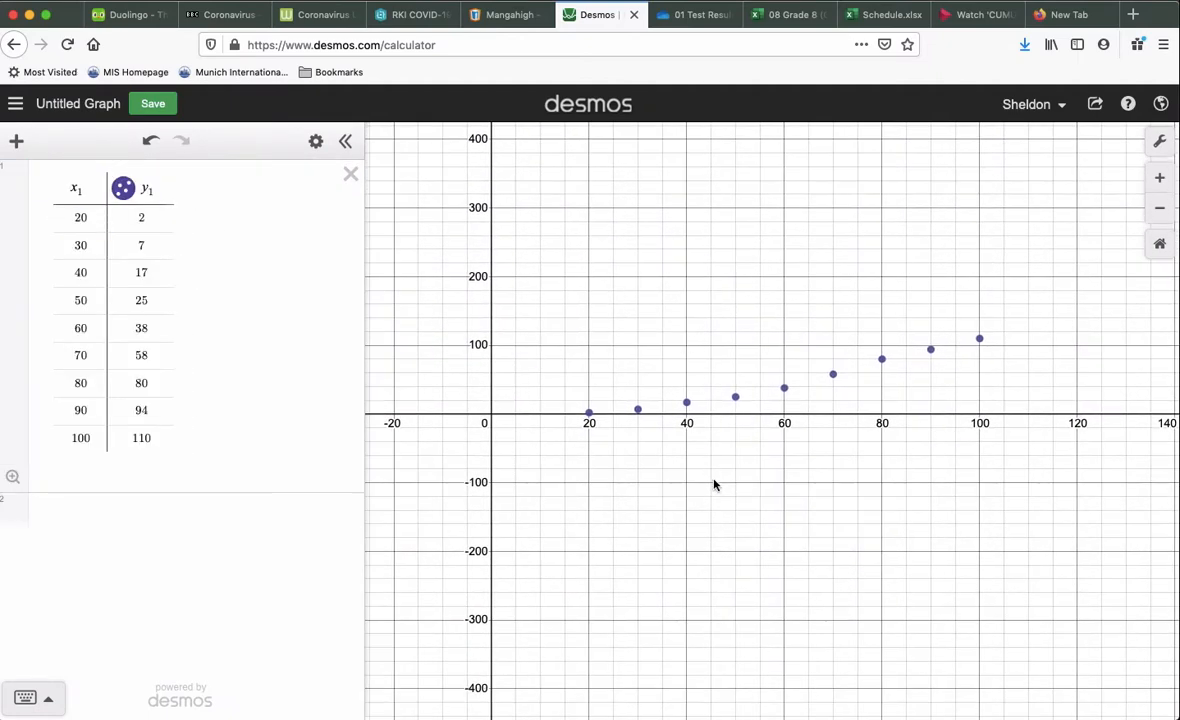
pyautogui.moveTo(741, 490); pyautogui.dragTo(673, 461)
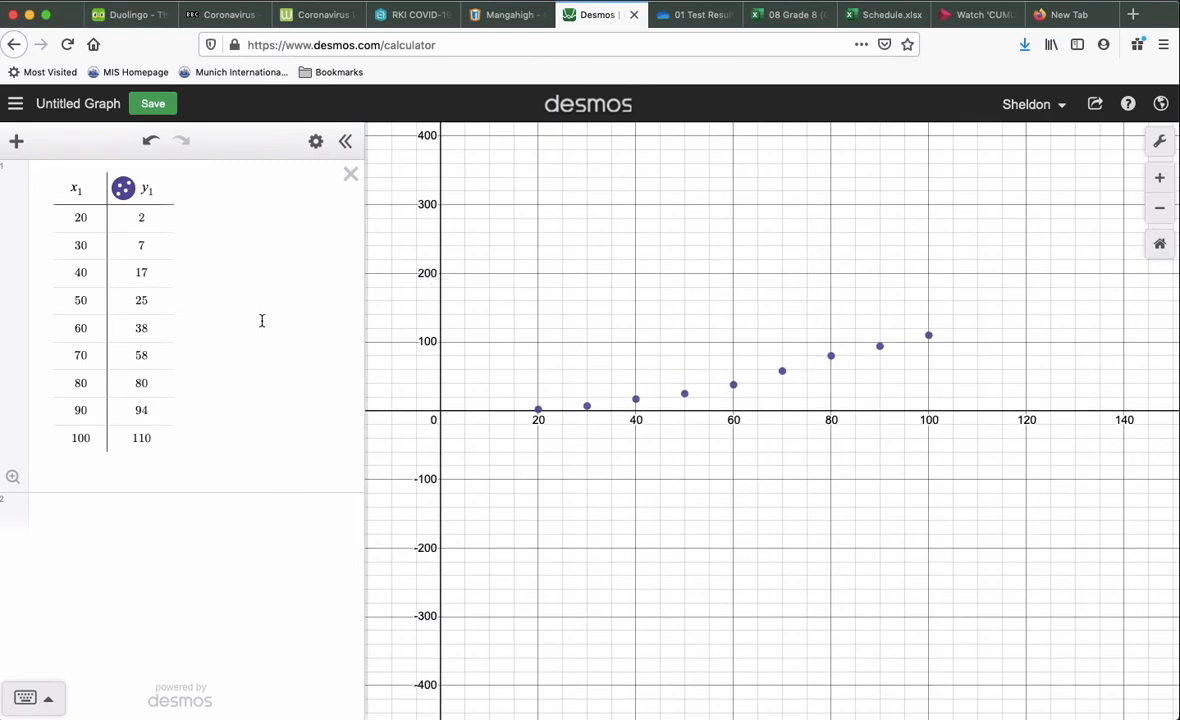
pyautogui.click(123, 189)
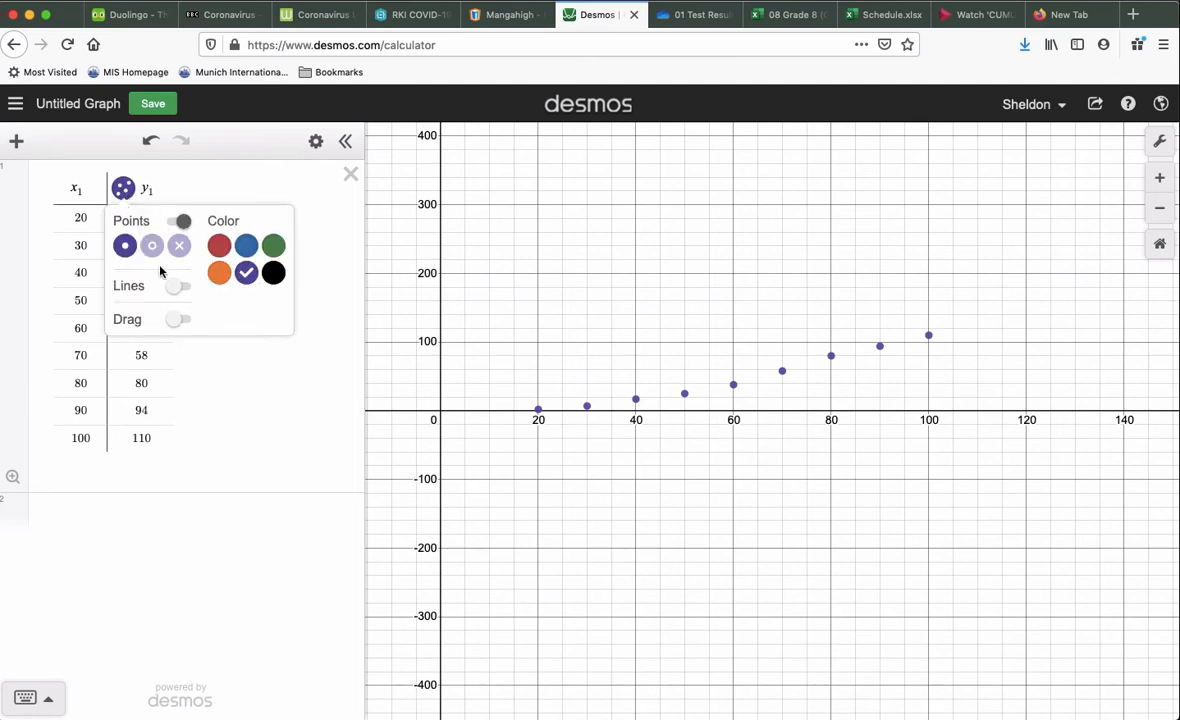
pyautogui.click(180, 288)
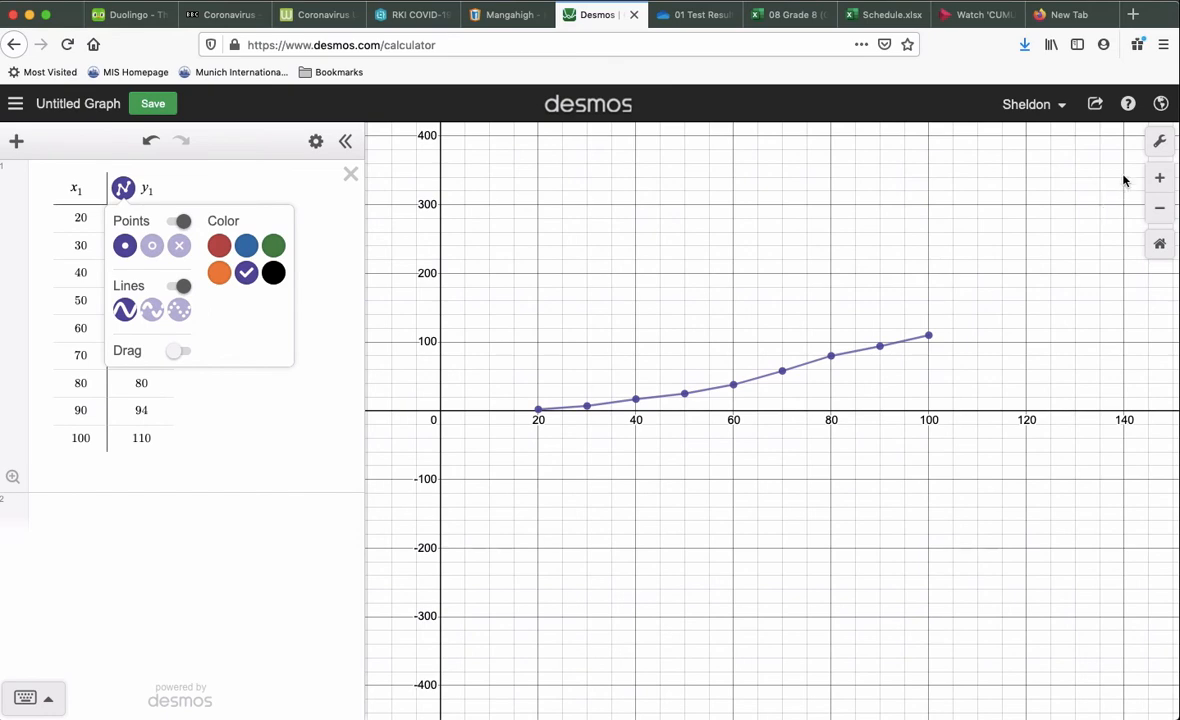
# - Open the graph settings and set the y-axis upper limit to 120
pyautogui.click(1159, 141)
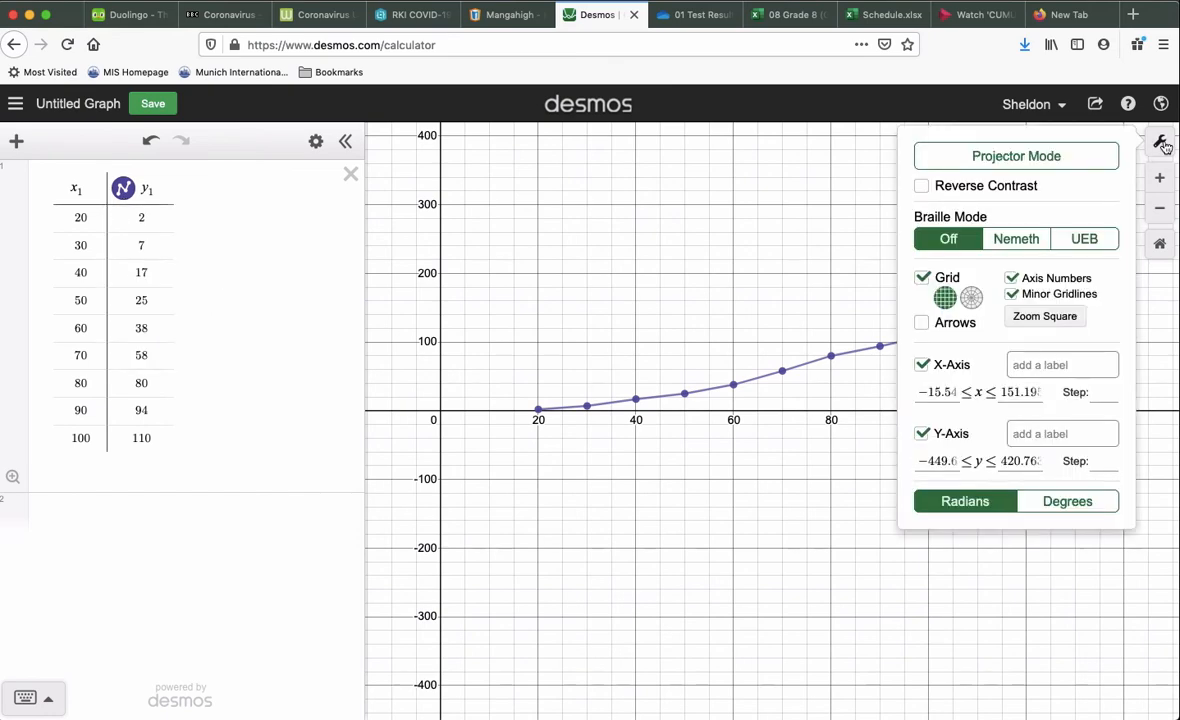
pyautogui.click(1030, 392)
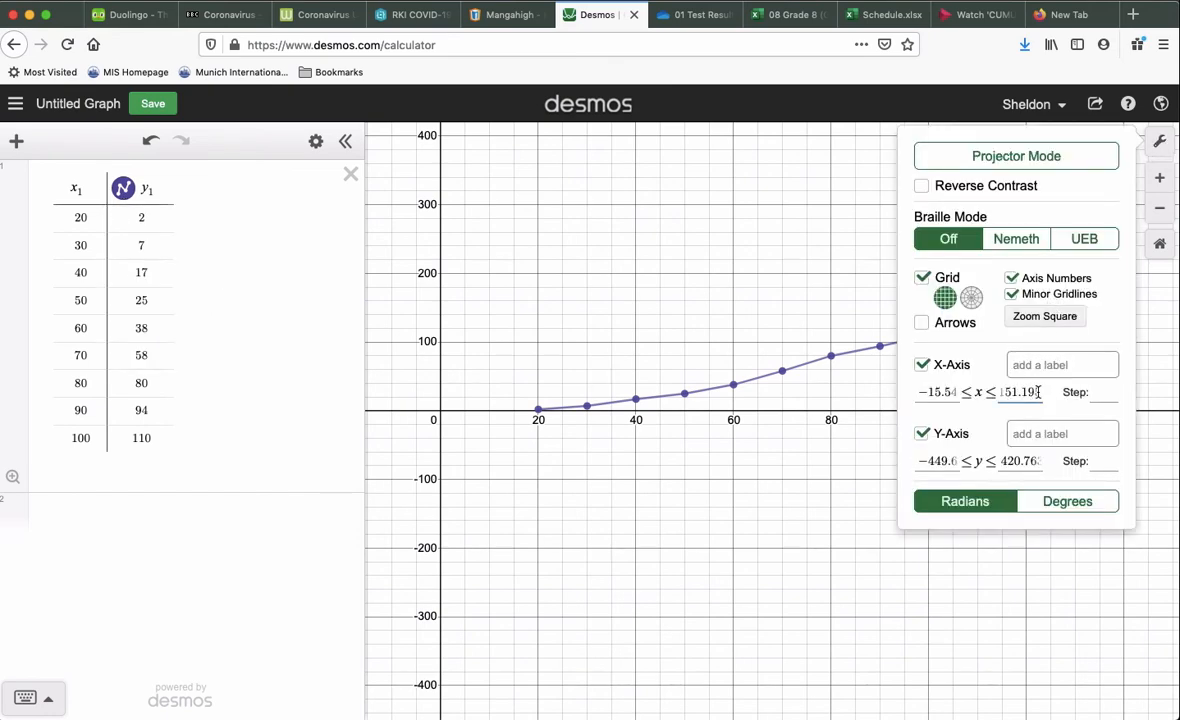
pyautogui.doubleClick(1035, 461)
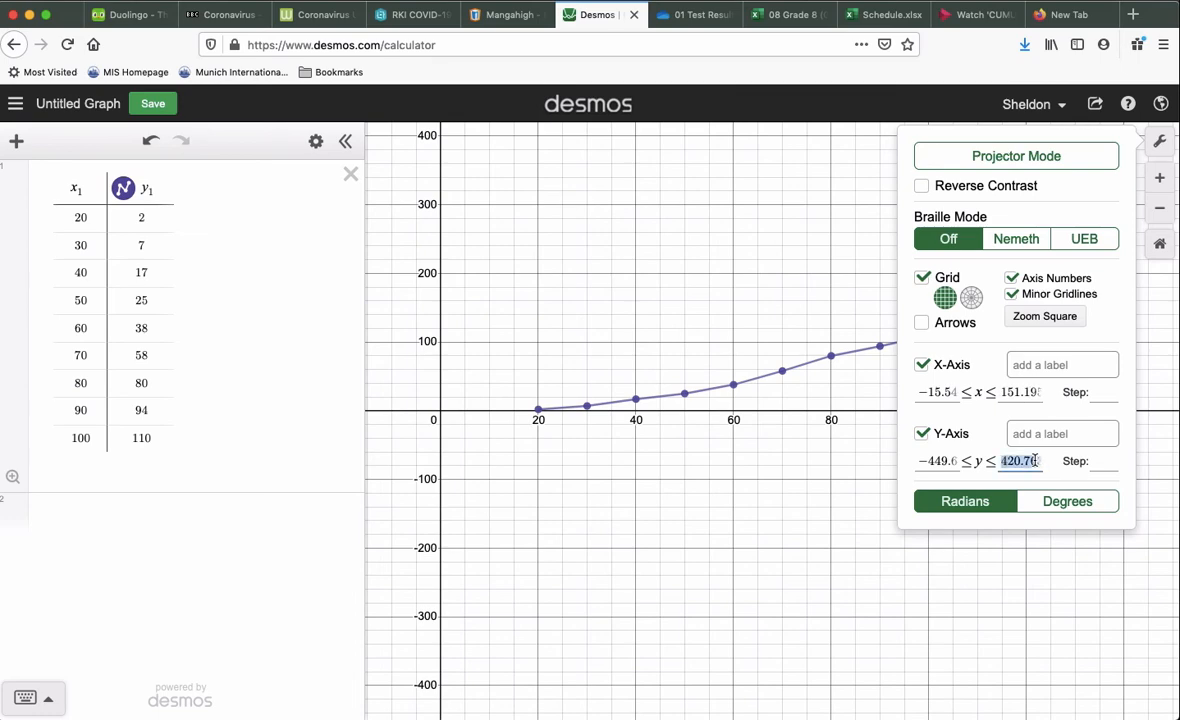
pyautogui.write('100')
pyautogui.press('BackSpace')
pyautogui.press('BackSpace')
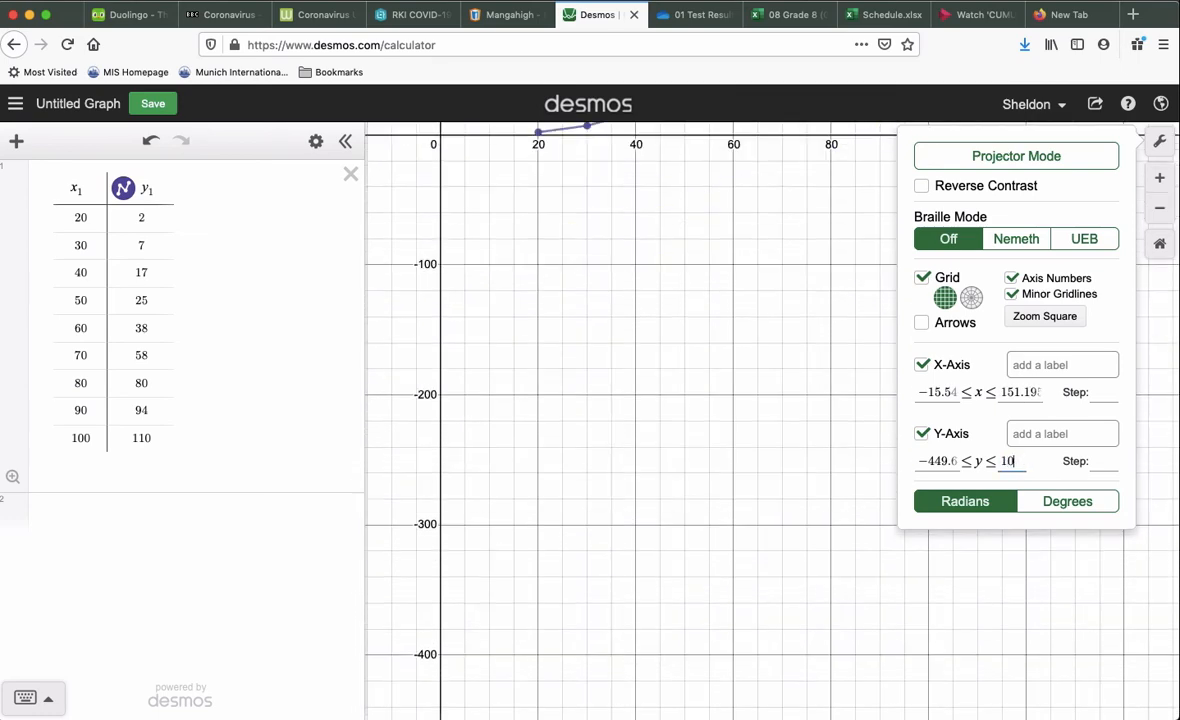
pyautogui.write('120')
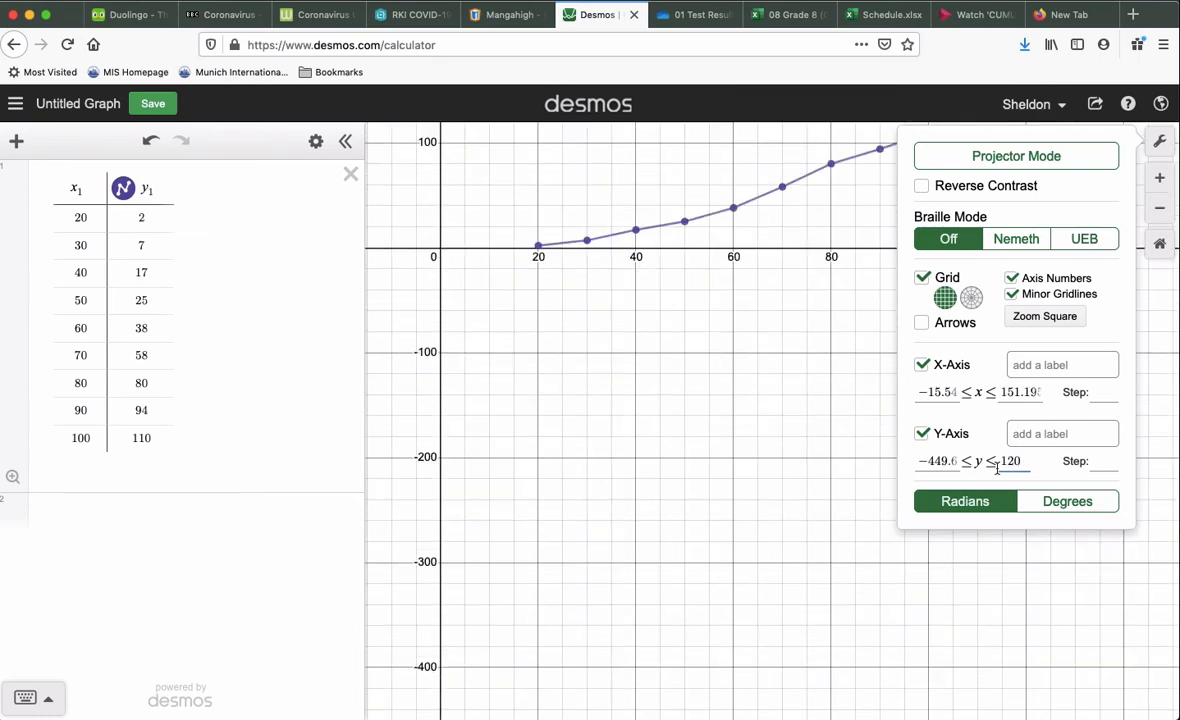
# - Set the y-axis lower limit to -10 and close the graph settings
pyautogui.click(912, 461)
pyautogui.moveTo(919, 462); pyautogui.dragTo(966, 461)
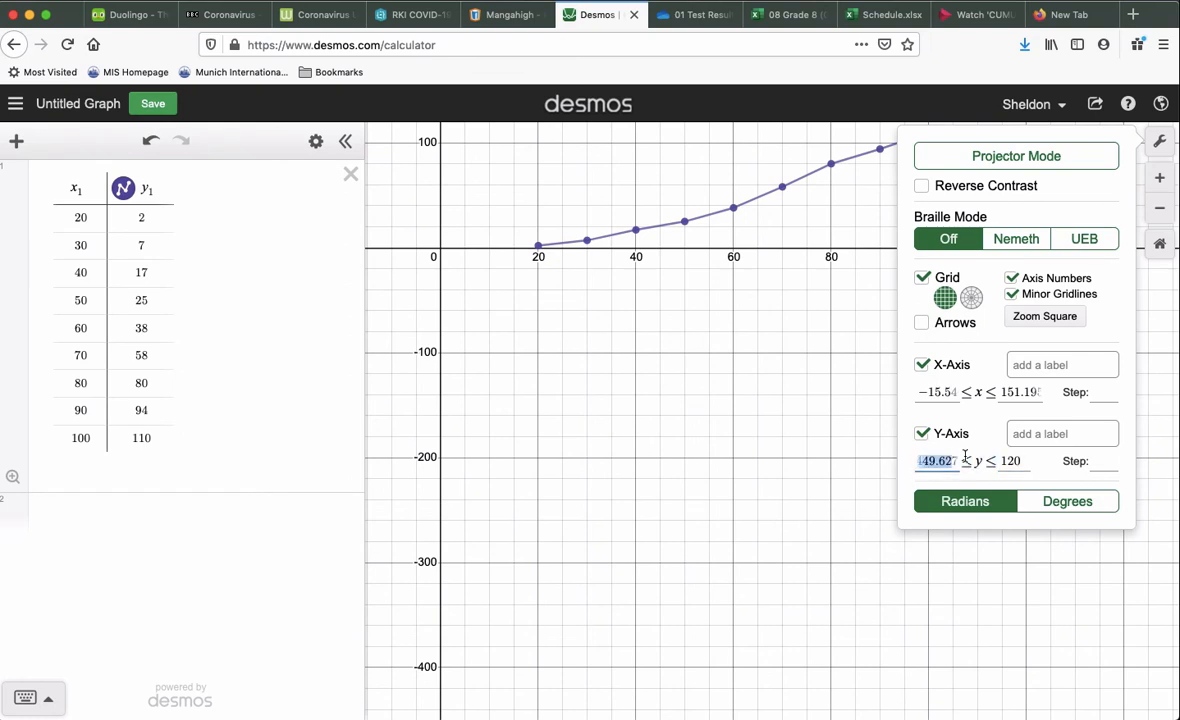
pyautogui.write('-10')
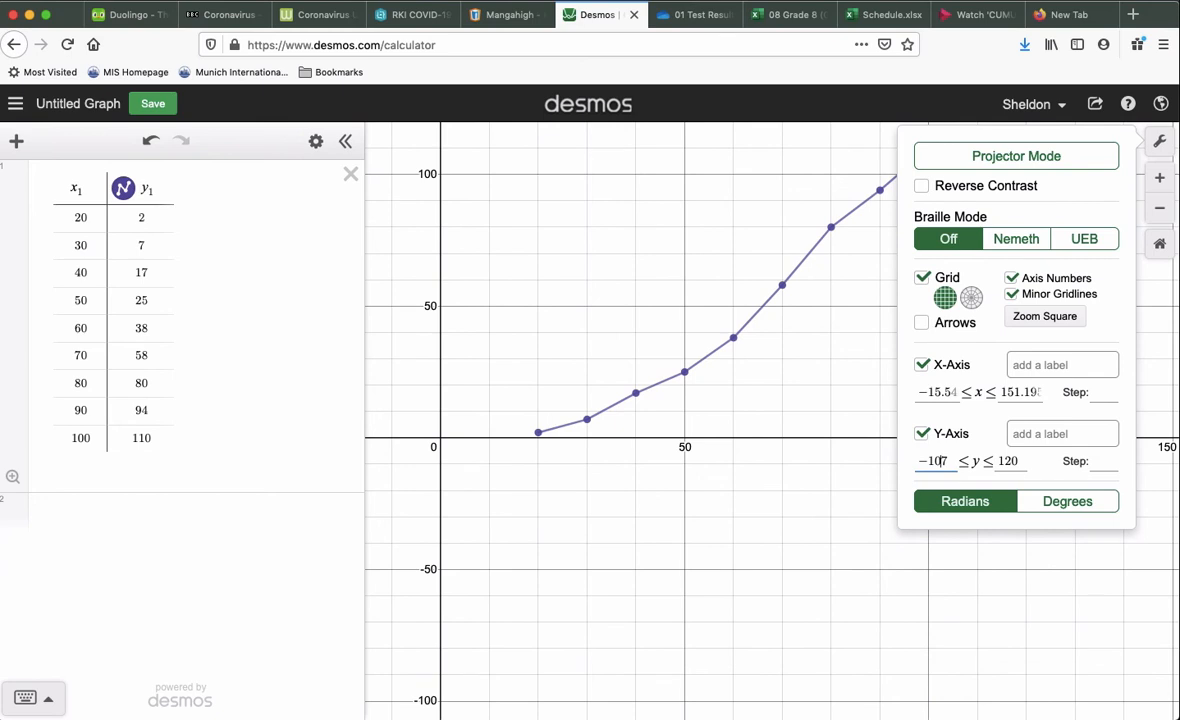
pyautogui.press('BackSpace')
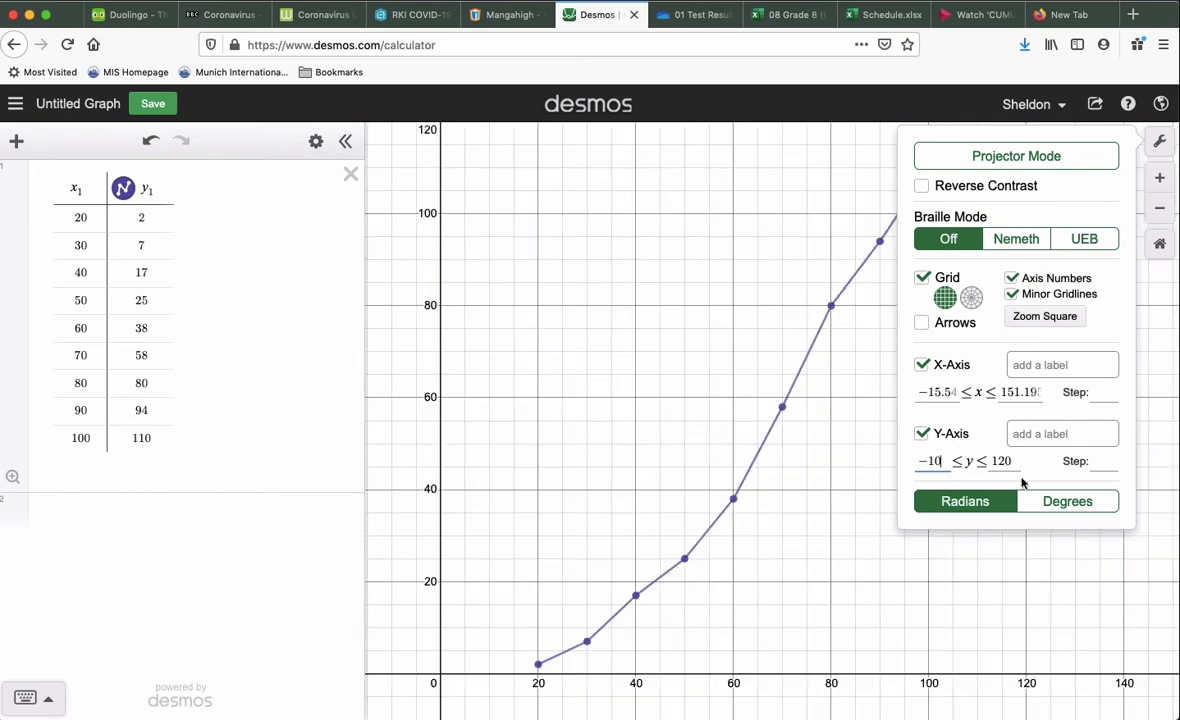
pyautogui.click(874, 433)
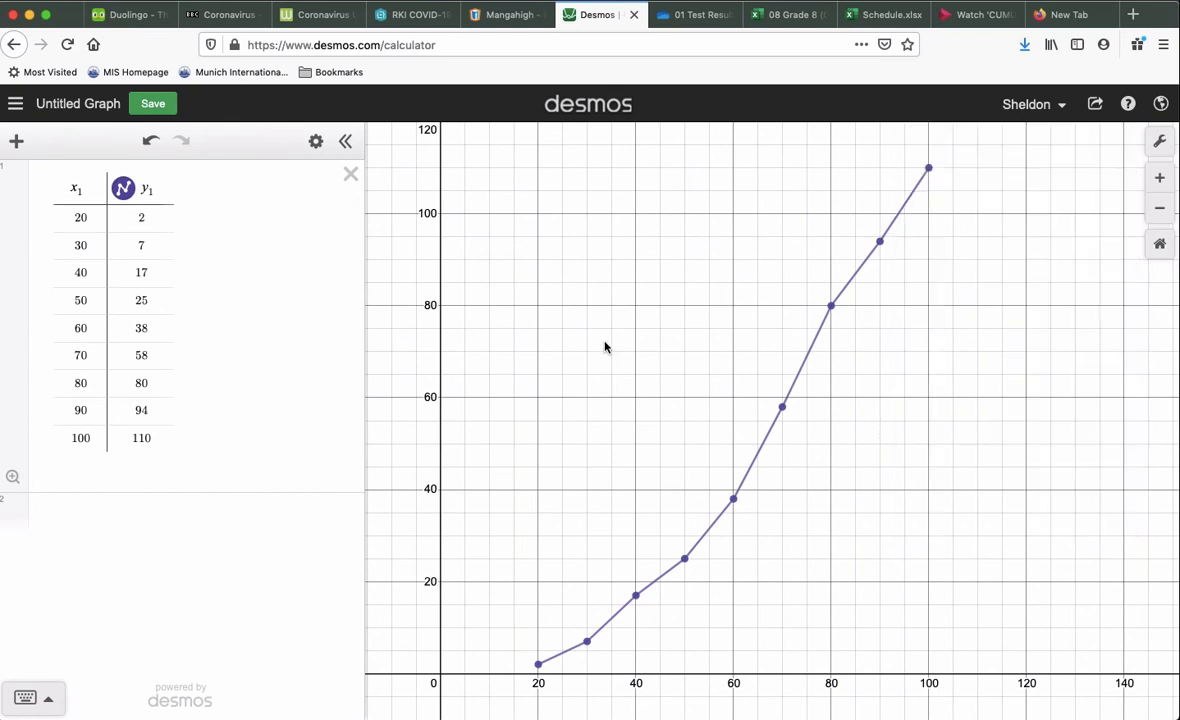
# - Show the guide lines y = 55 {0 ≤ x ≤ 68.2} and x = 68.2 {0 ≤ y ≤ 55} on the graph
pyautogui.moveTo(896, 473); pyautogui.dragTo(882, 454)
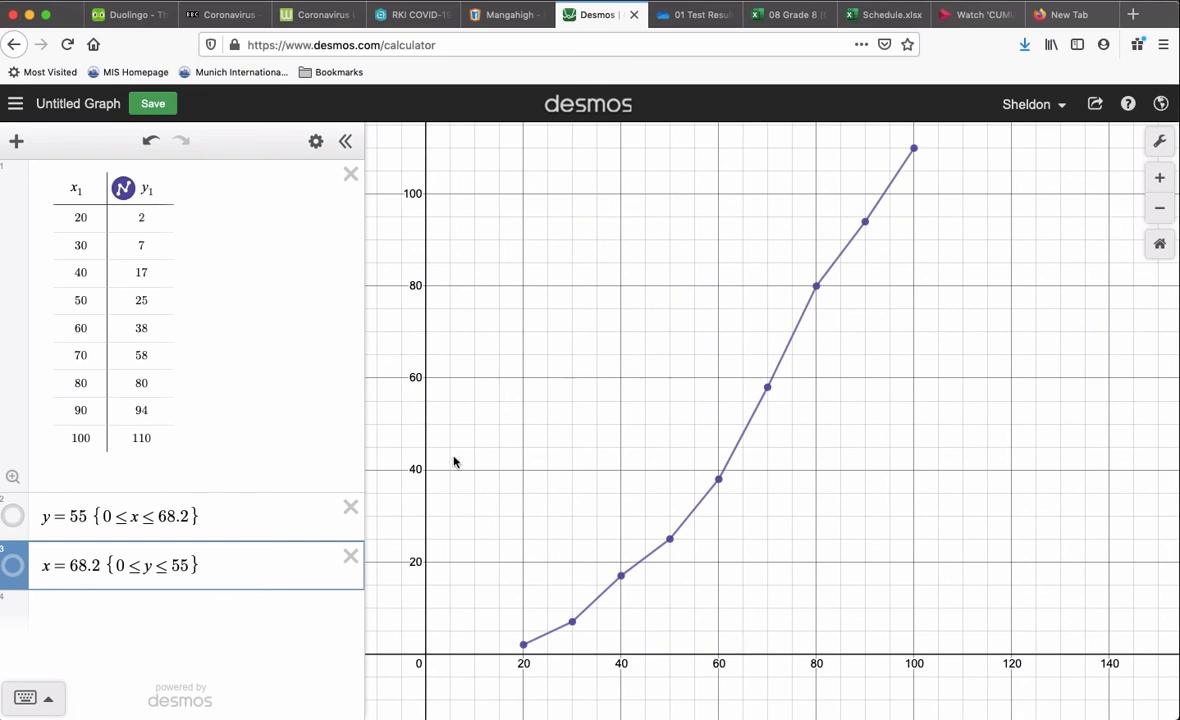
pyautogui.click(13, 516)
pyautogui.click(13, 566)
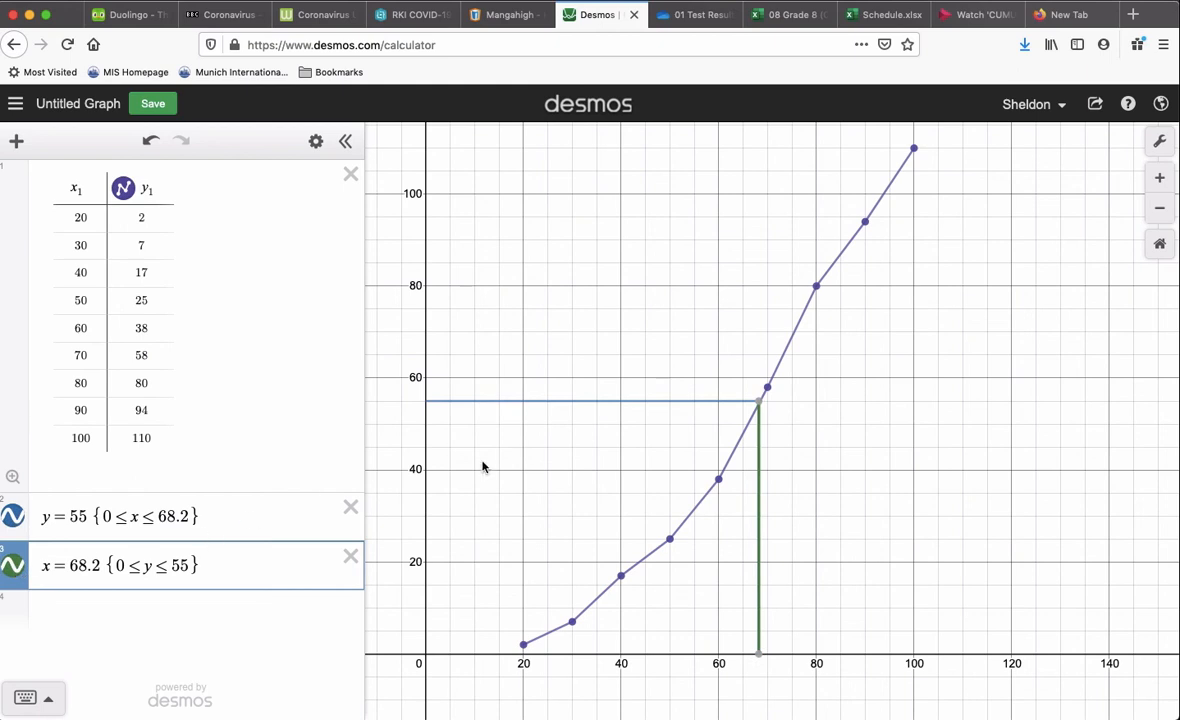
# - Select the 55 in the horizontal guide line's equation and inspect the coordinates where that line meets the cumulative frequency curve
pyautogui.click(87, 516)
pyautogui.moveTo(87, 516); pyautogui.dragTo(72, 515)
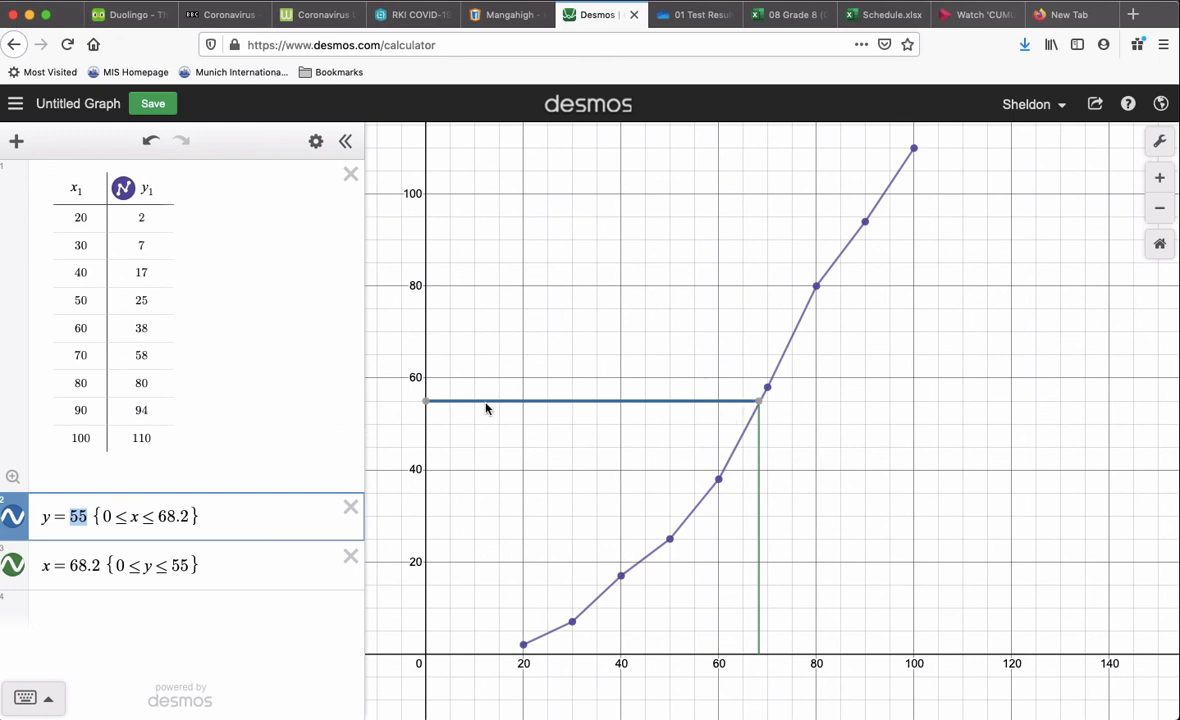
pyautogui.moveTo(761, 402)
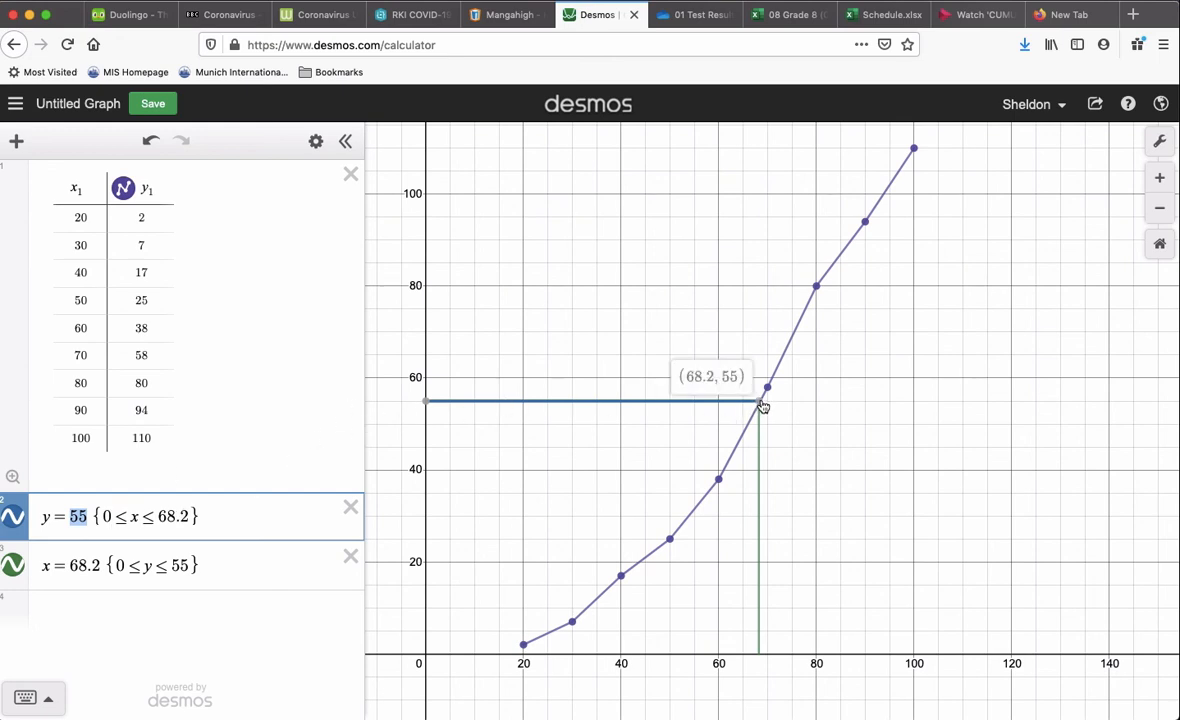